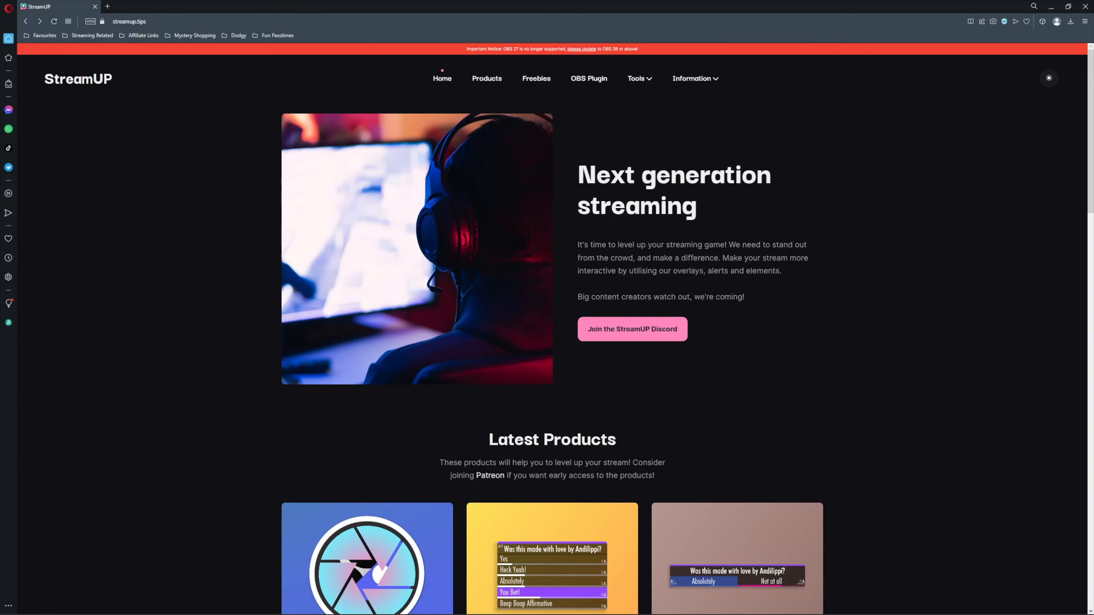
# Find the GTA Wasted Effect among the StreamUP effect products and get its download for $1
pyautogui.click(483, 83)
pyautogui.scroll(-7, 559, 215)
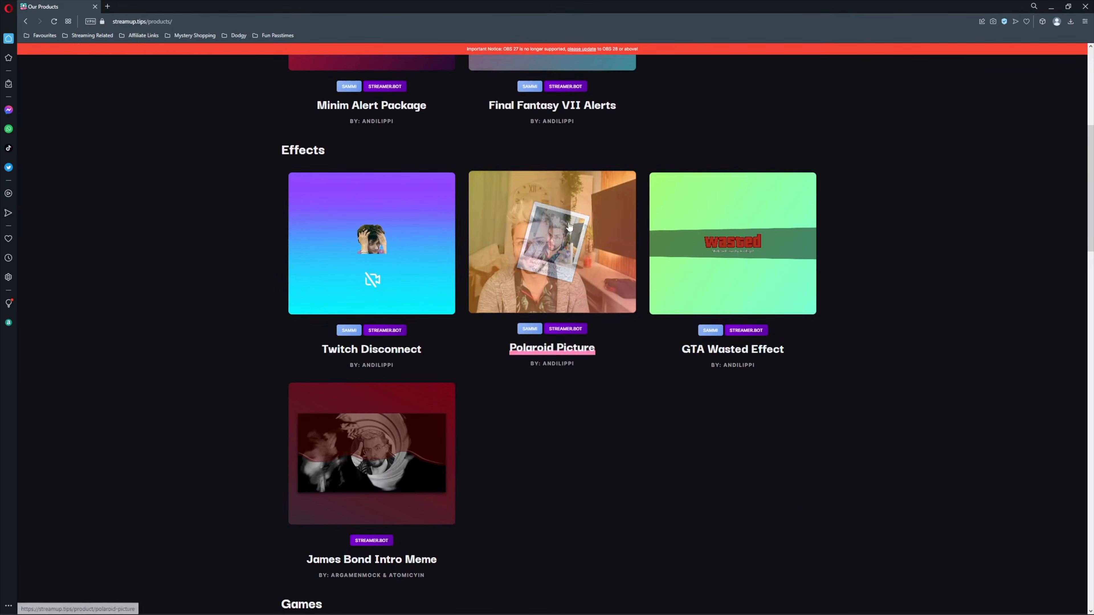
pyautogui.click(727, 246)
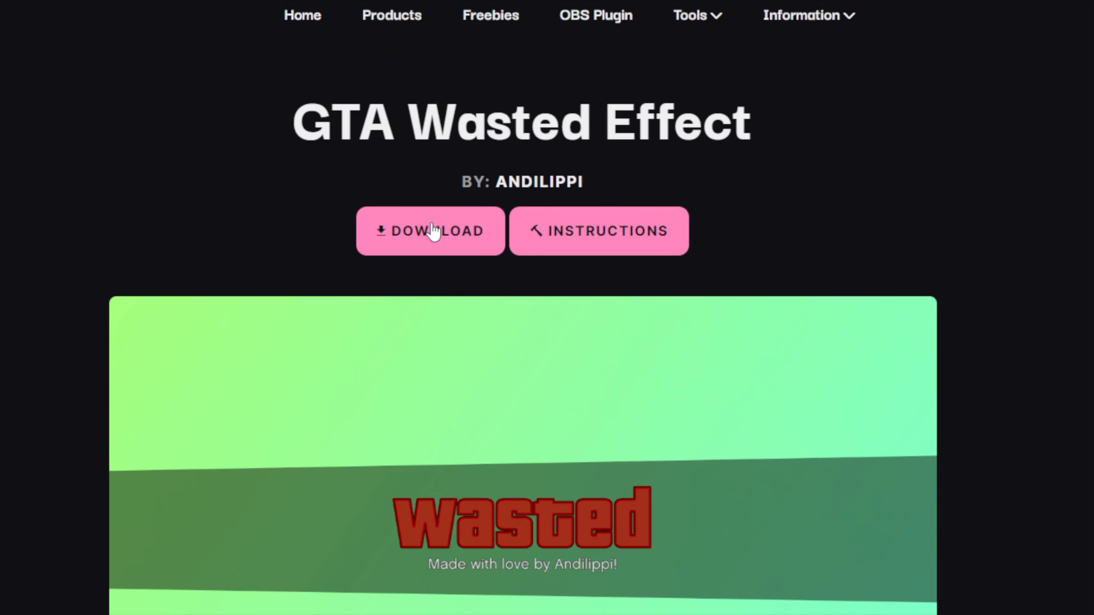
pyautogui.click(432, 232)
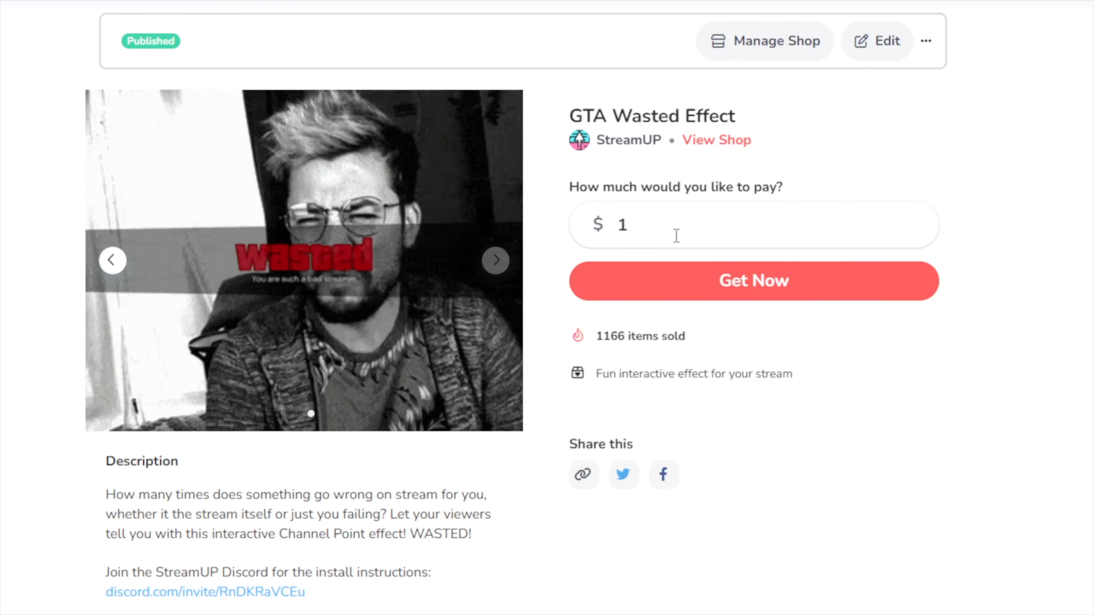
pyautogui.click(684, 286)
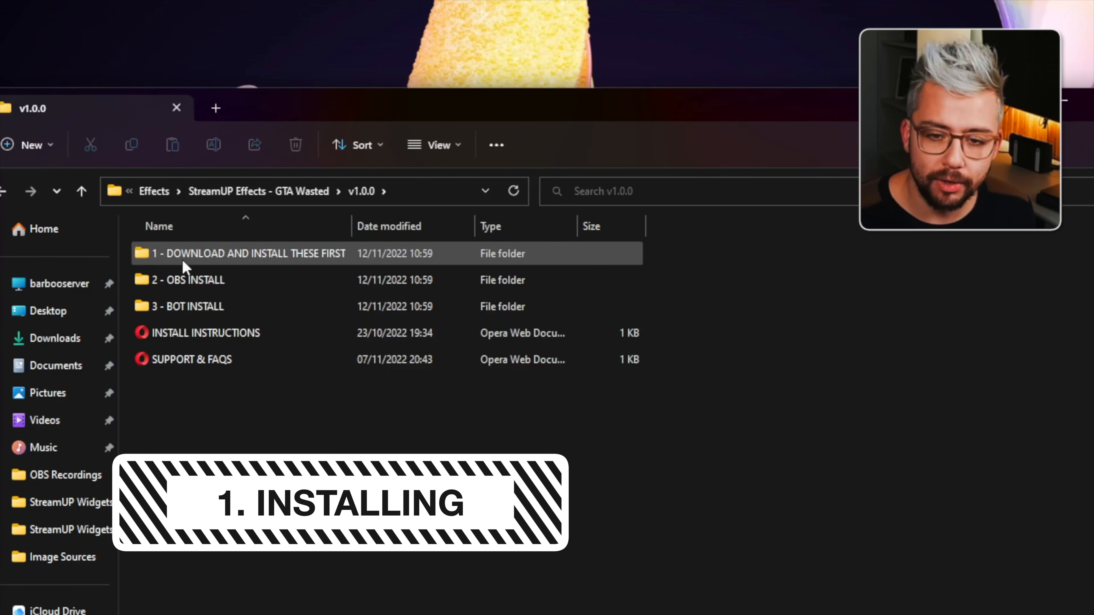
# View the Chalet Family Font download page linked in the "1 - DOWNLOAD AND INSTALL THESE FIRST" folder, then return to the folder
pyautogui.doubleClick(350, 229)
pyautogui.doubleClick(223, 254)
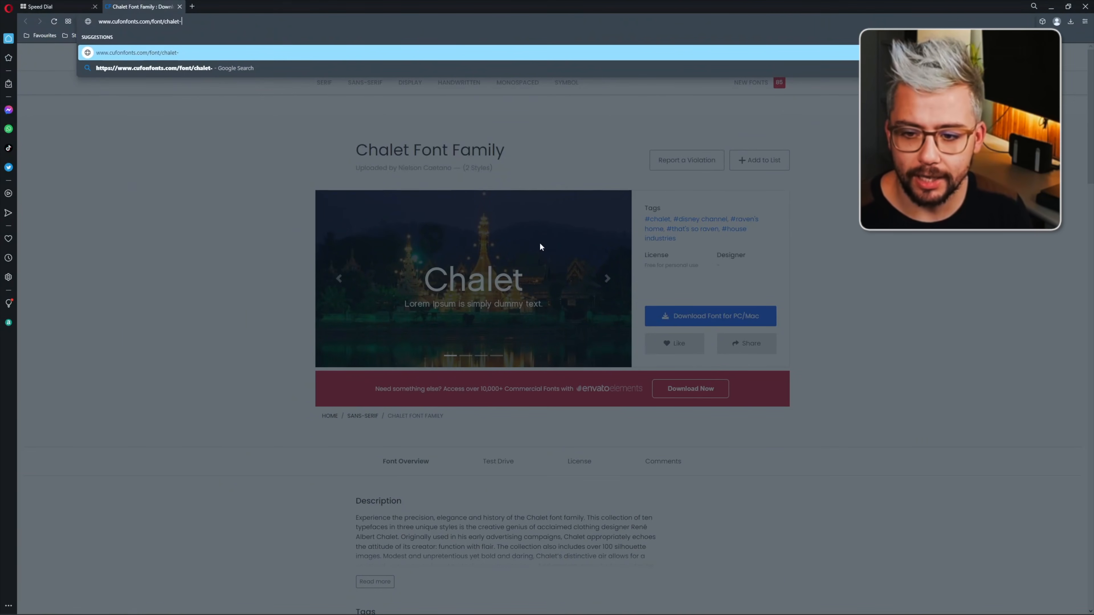
pyautogui.press('Escape')
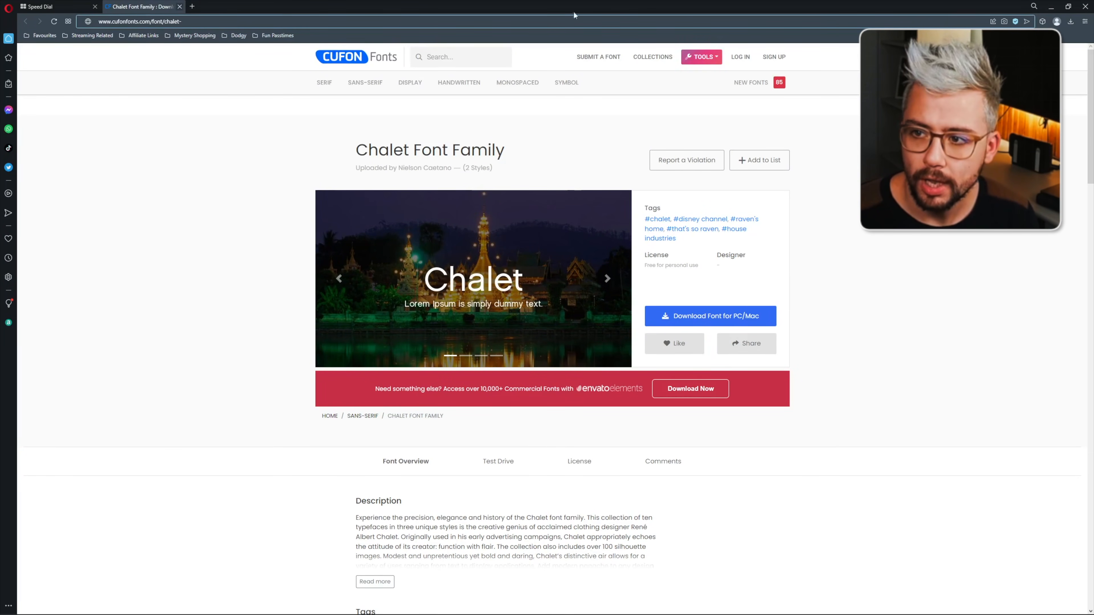
pyautogui.click(180, 7)
pyautogui.click(1051, 6)
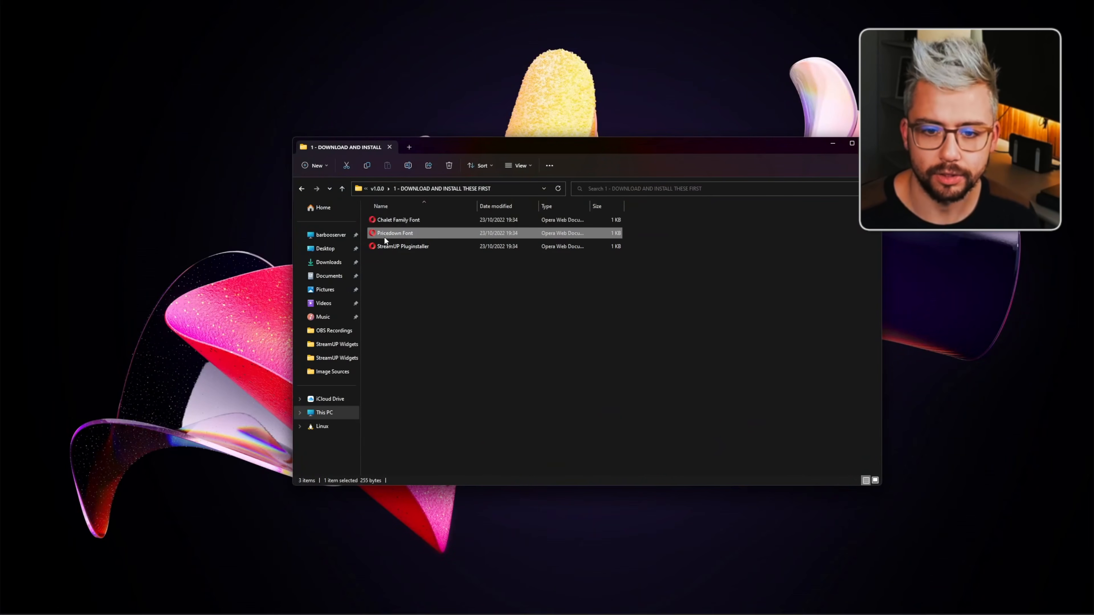
# View the Pricedown Font download page, accepting the site's data-use choices, then close it and return to the folder
pyautogui.doubleClick(384, 235)
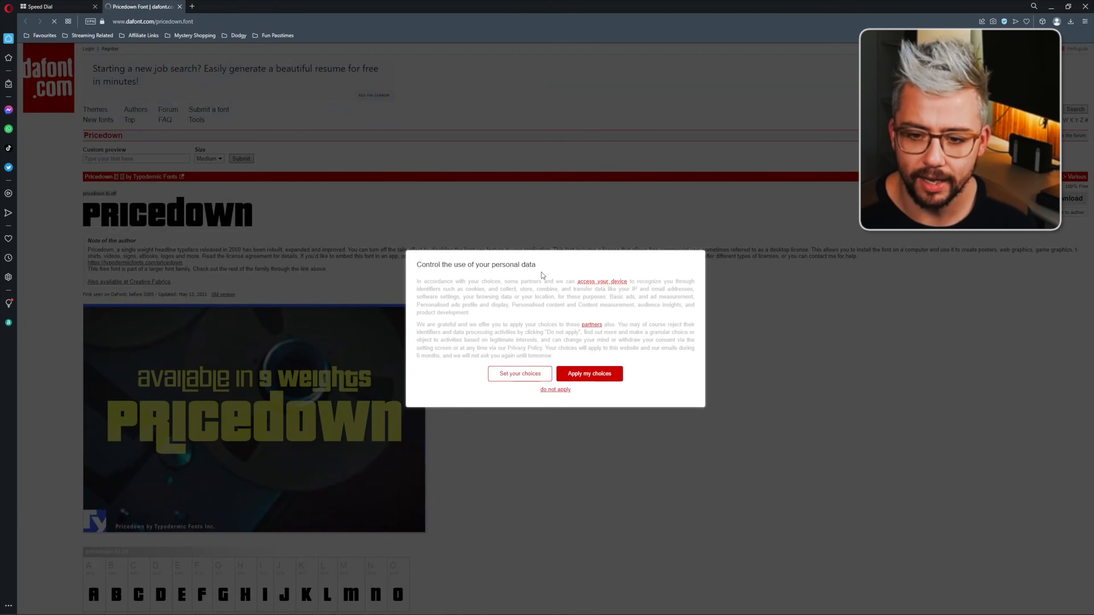
pyautogui.click(600, 373)
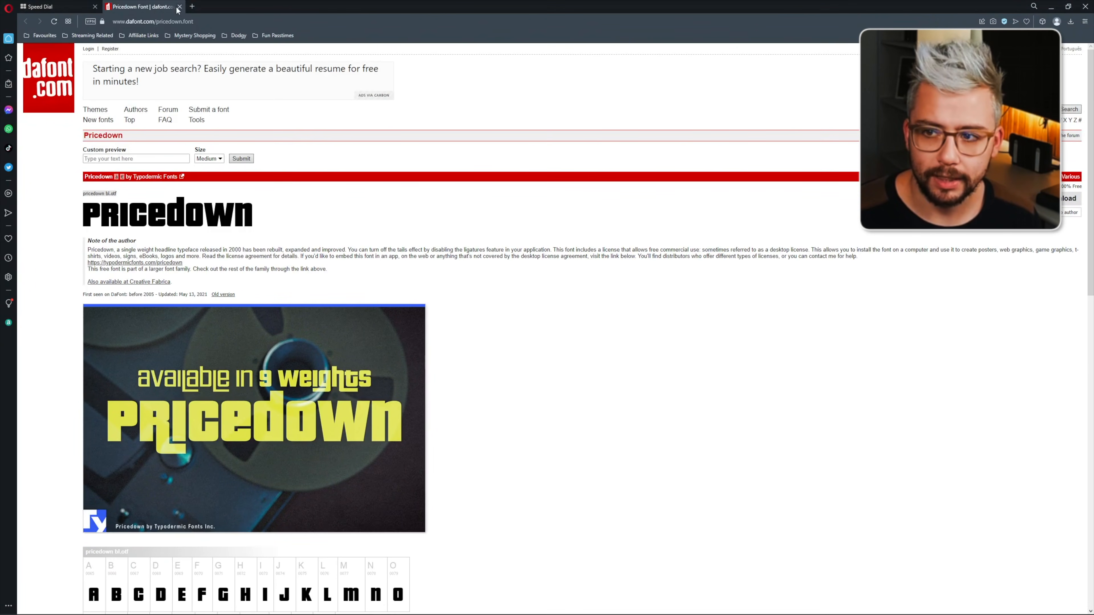
pyautogui.click(179, 7)
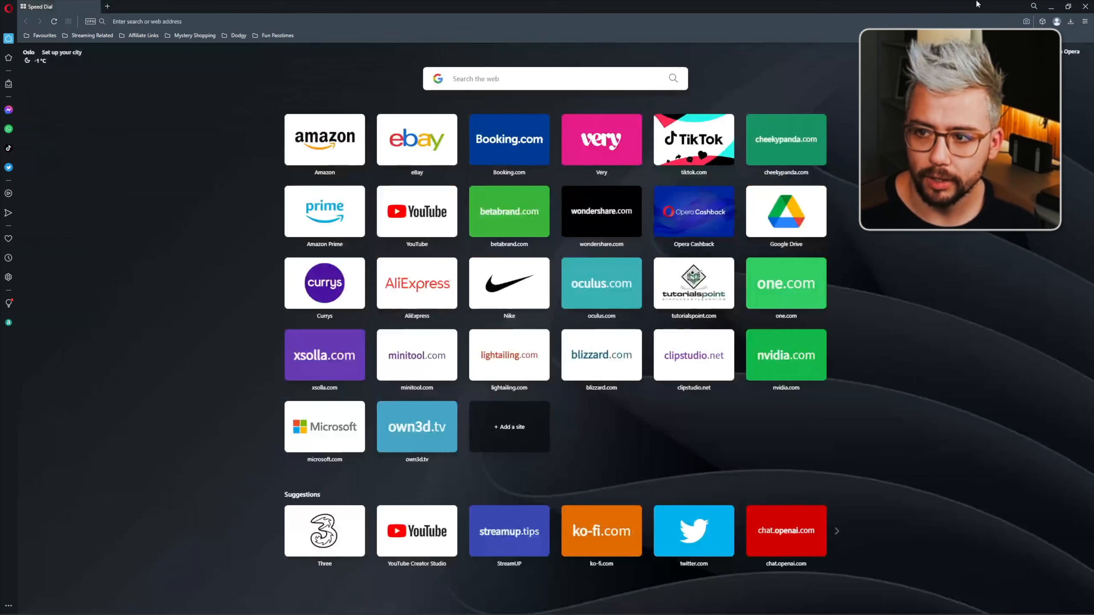
pyautogui.click(1051, 6)
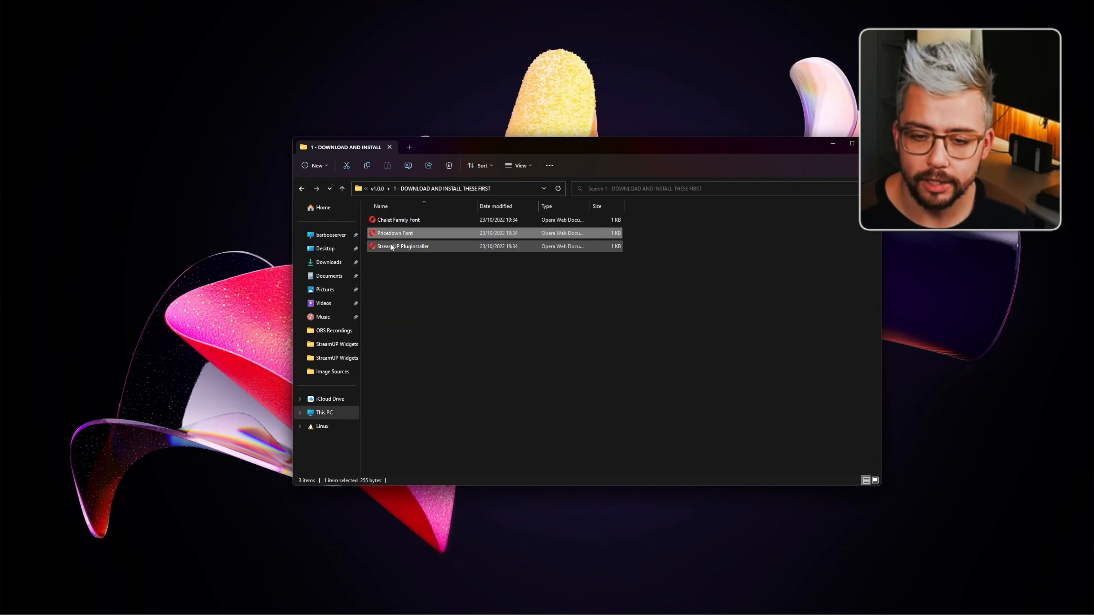
# Open the StreamUP Pluginstaller link and go through to its Ko-fi download page to review the description
pyautogui.doubleClick(400, 246)
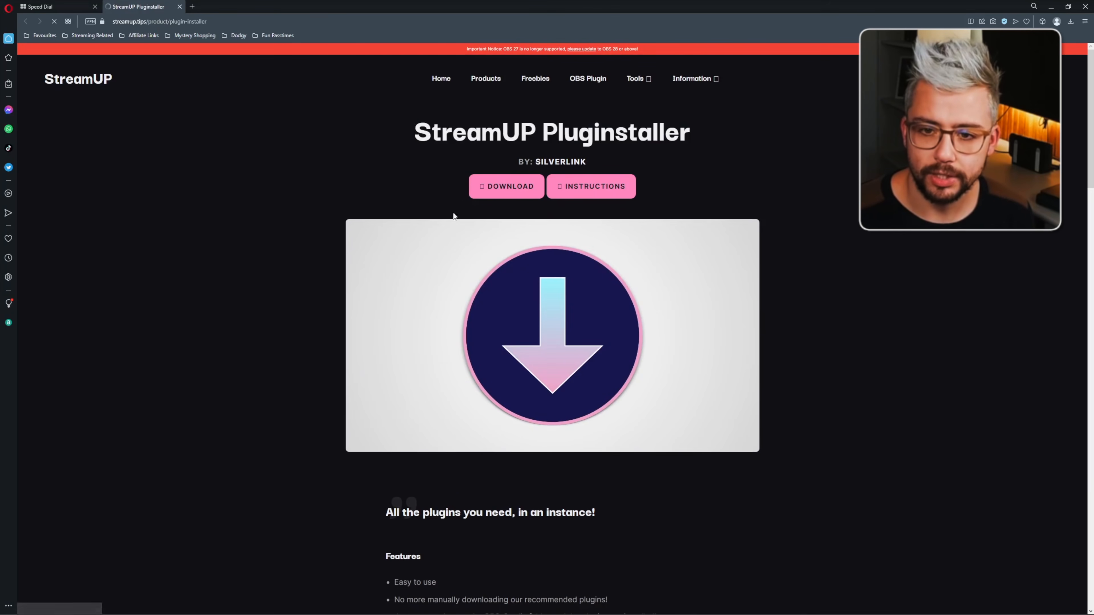
pyautogui.click(502, 191)
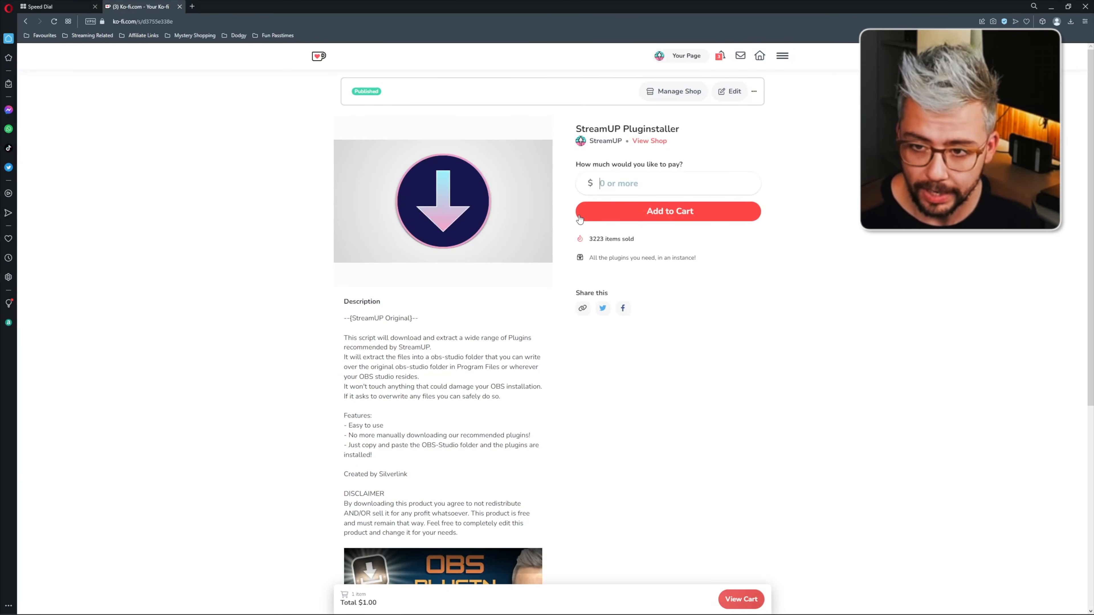
pyautogui.scroll(-7, 452, 258)
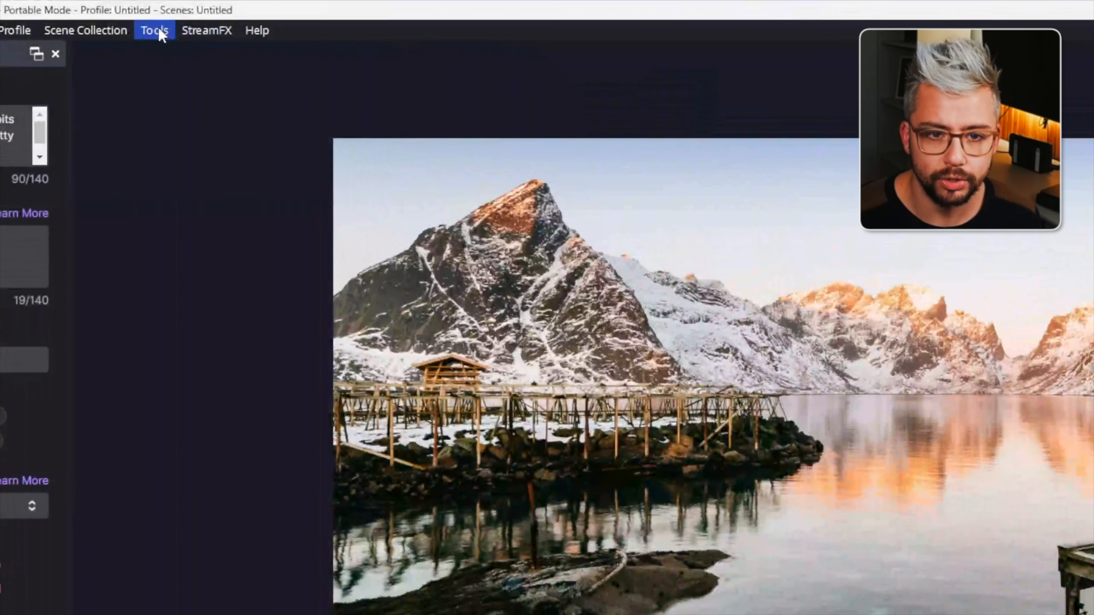
# In OBS, load "StreamUP Effects - GTA Wasted.StreamUP" from the effect's v1.0.0 "2 - OBS INSTALL" folder with the StreamUP tool
pyautogui.click(155, 16)
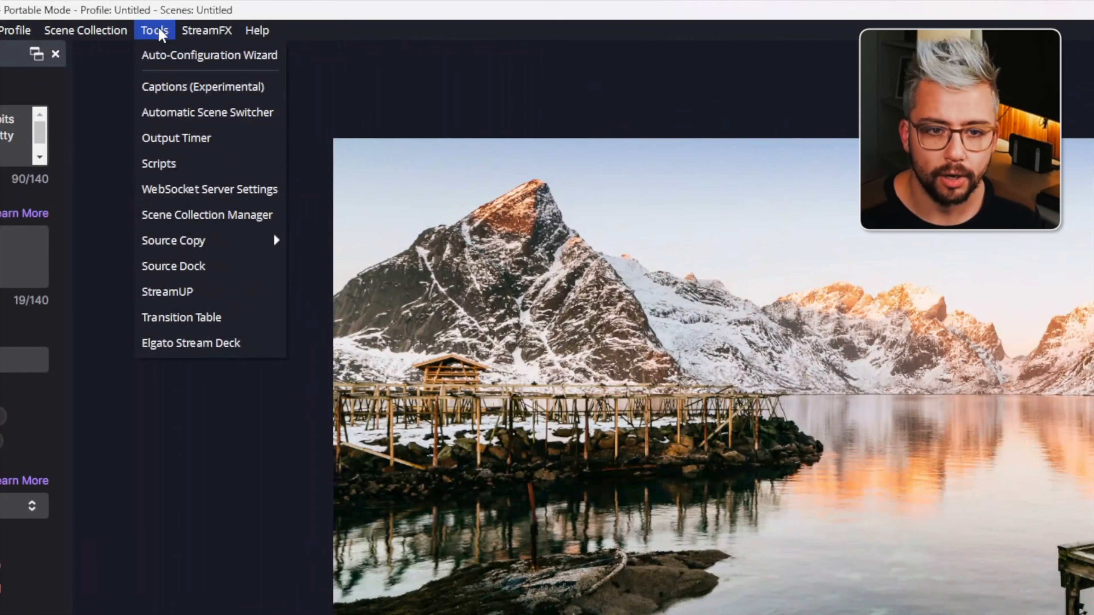
pyautogui.click(178, 292)
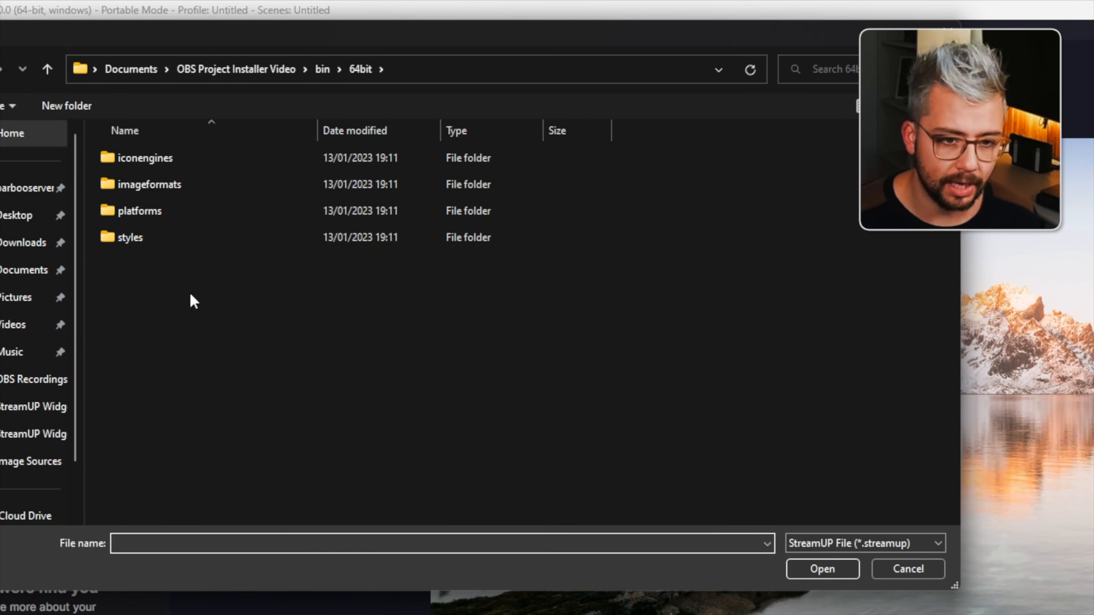
pyautogui.click(108, 407)
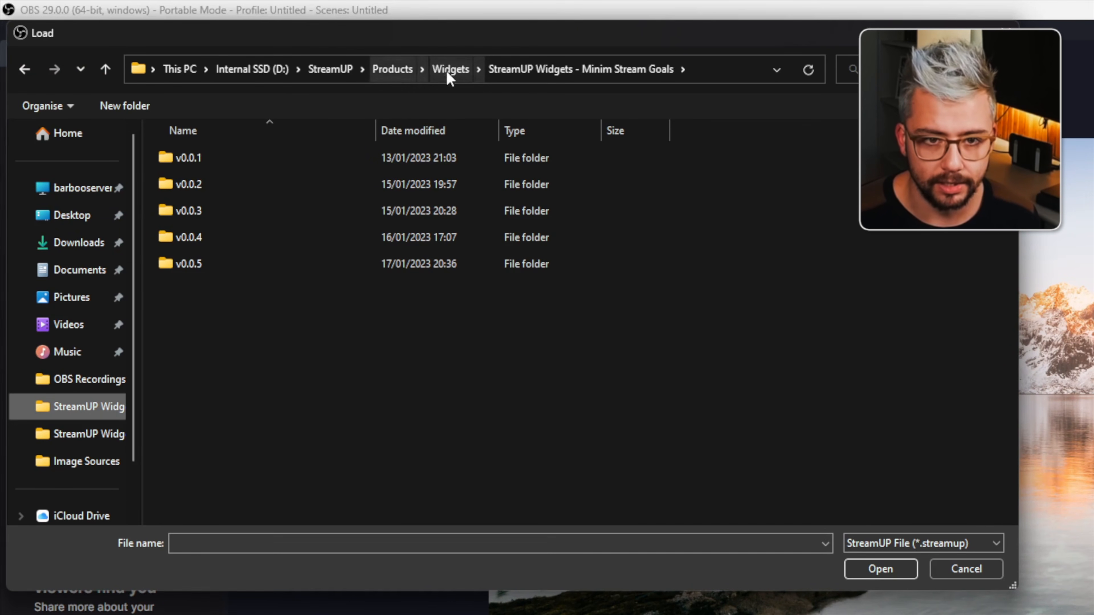
pyautogui.click(391, 69)
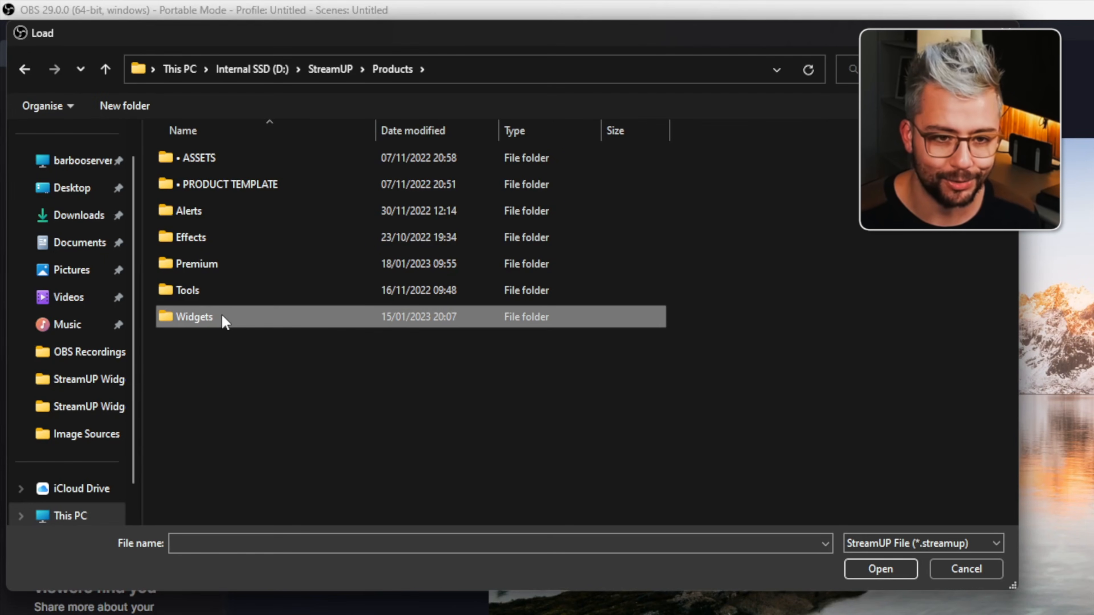
pyautogui.doubleClick(210, 248)
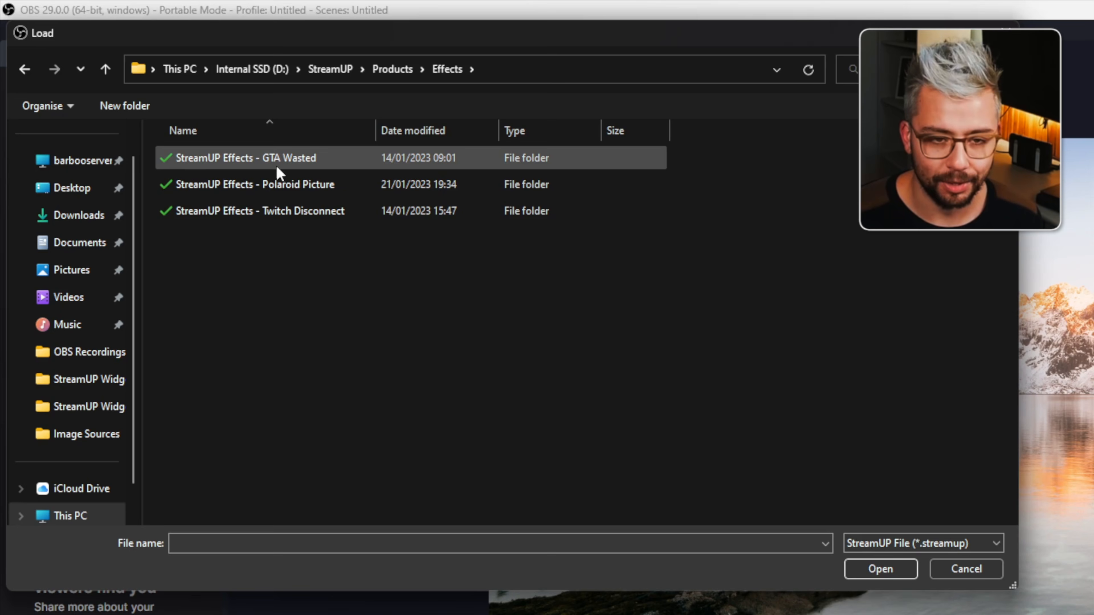
pyautogui.doubleClick(249, 161)
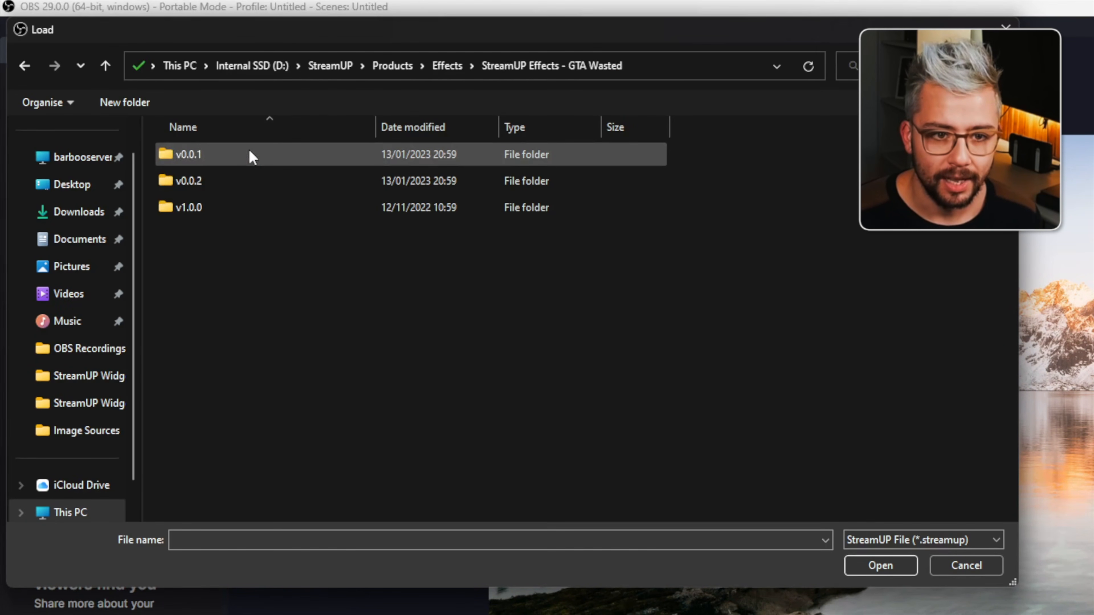
pyautogui.doubleClick(209, 213)
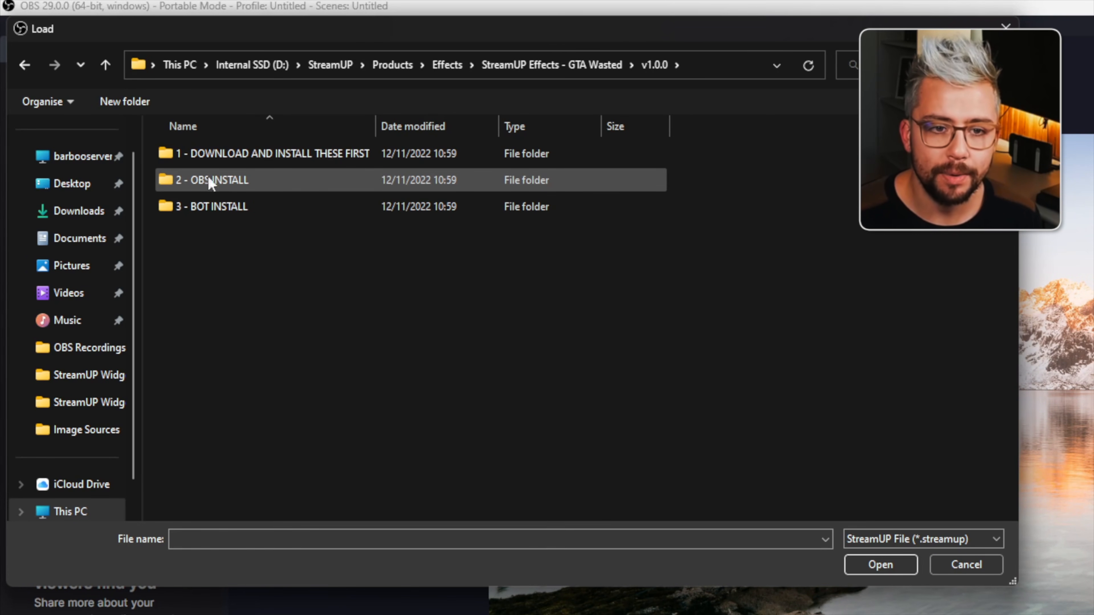
pyautogui.doubleClick(239, 177)
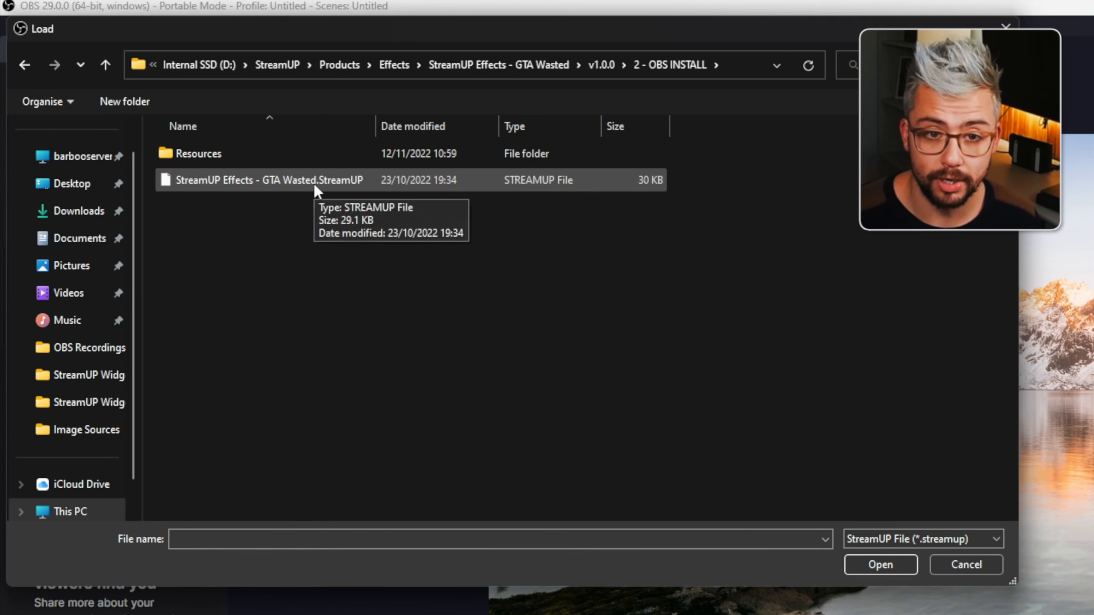
pyautogui.doubleClick(315, 185)
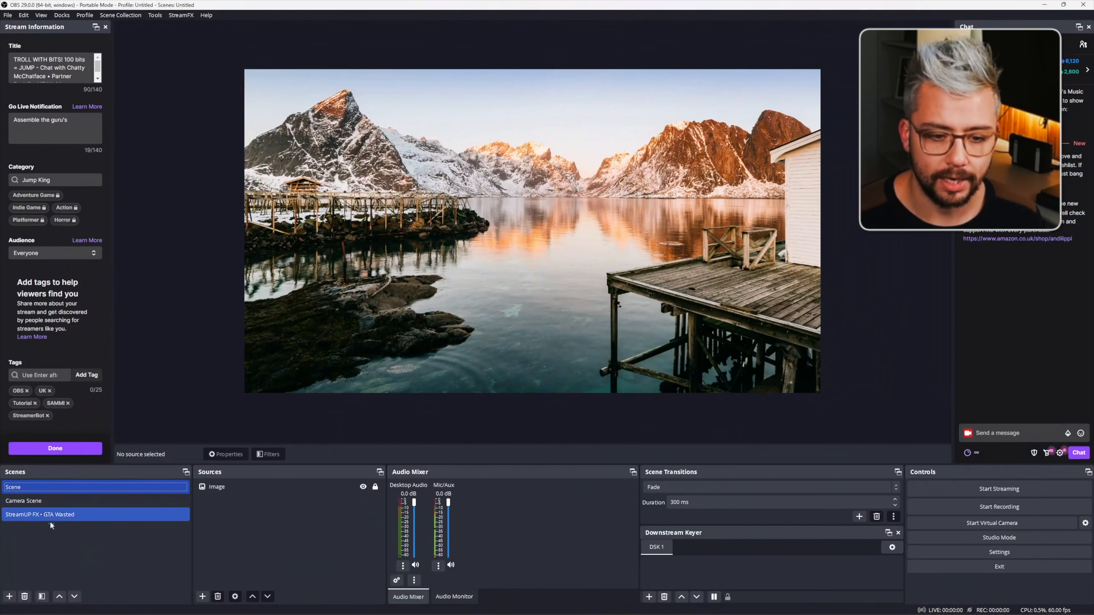
# Set the GTA Wasted • Camera source in the StreamUP FX • GTA Wasted scene to Camera Scene, then return to Scene
pyautogui.click(59, 515)
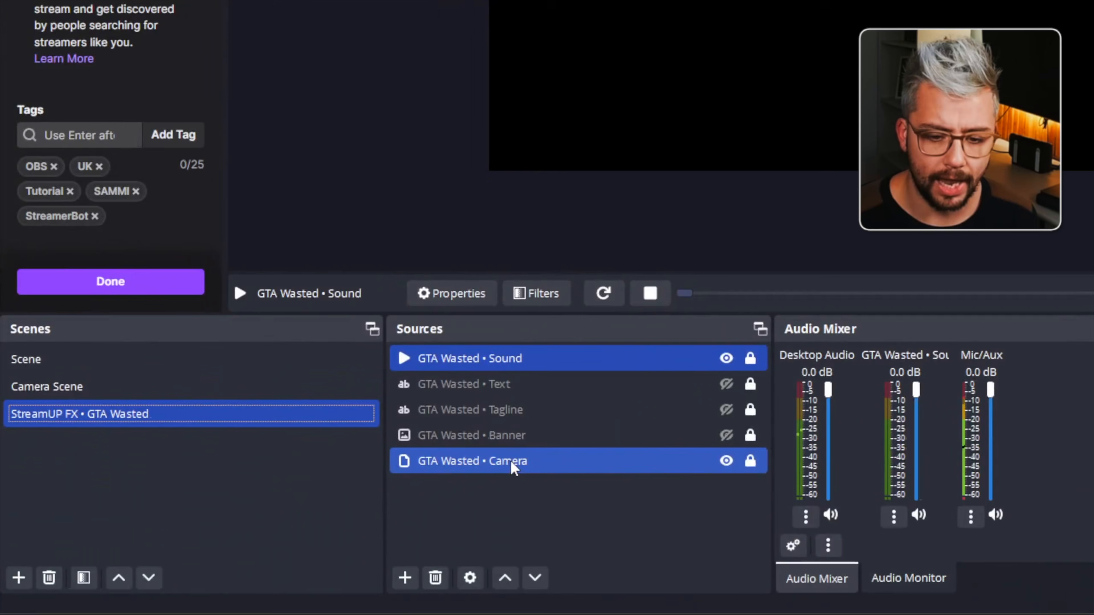
pyautogui.click(254, 537)
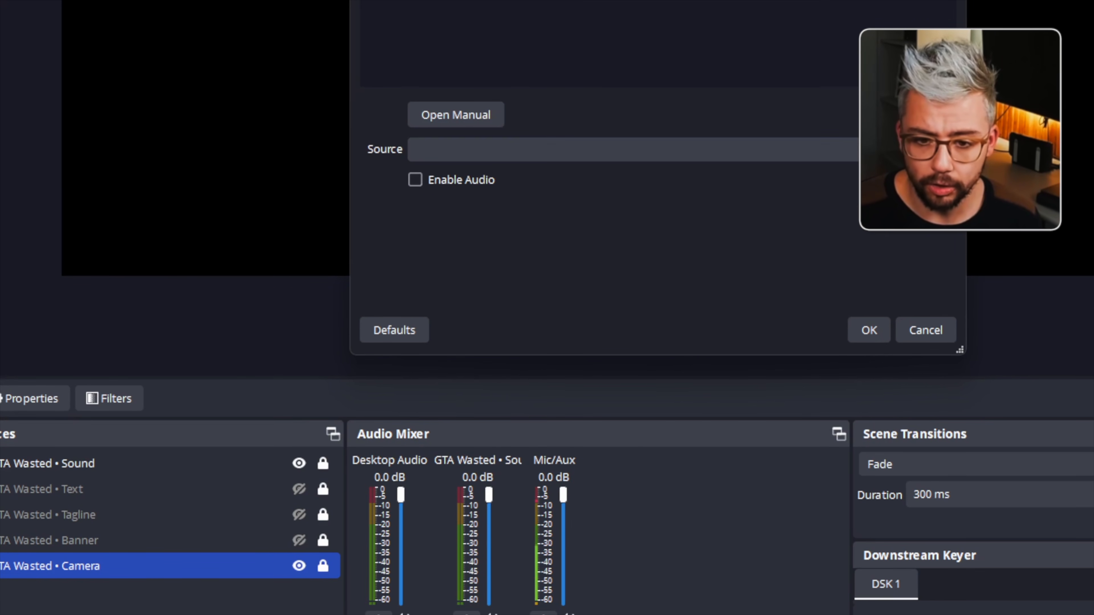
pyautogui.click(482, 149)
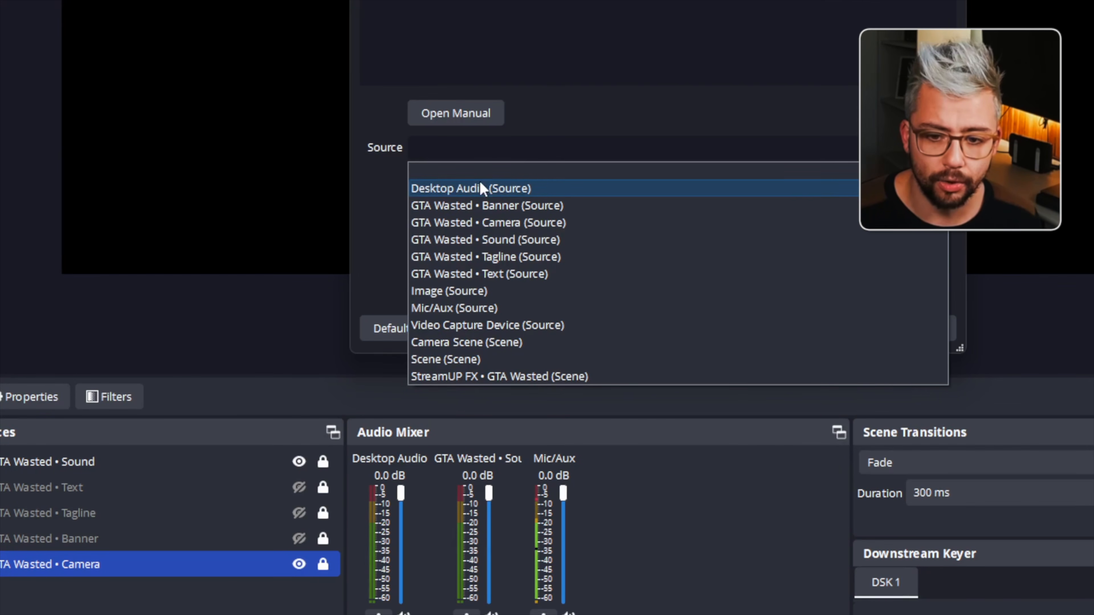
pyautogui.click(490, 343)
pyautogui.click(866, 329)
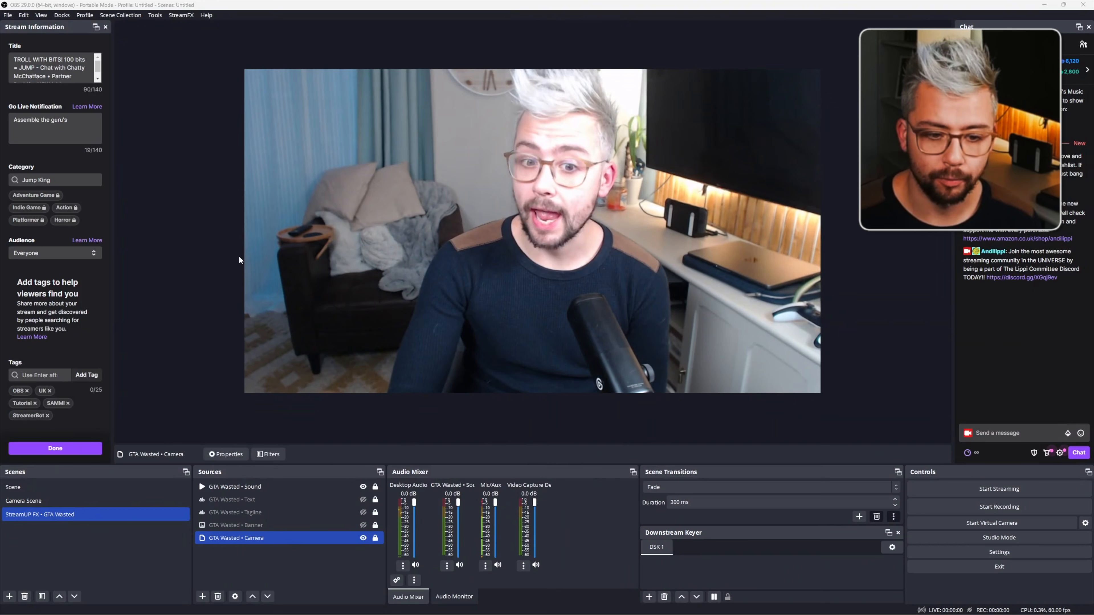
pyautogui.click(33, 491)
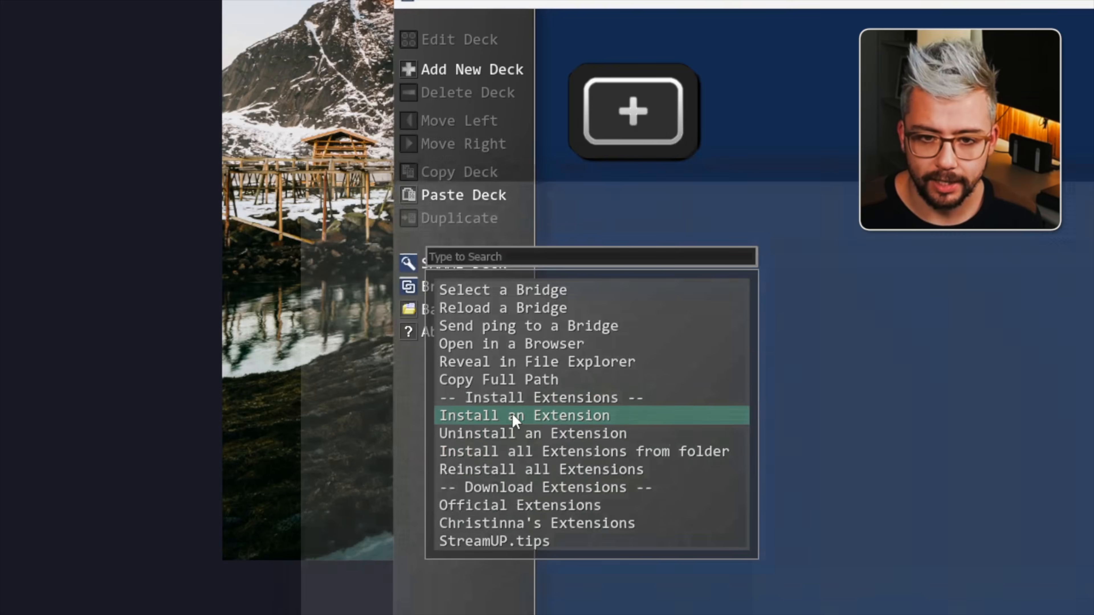
# In SAMMI Core, install the "StreamUP Effects - GTA Wasted" extension from the effect's v1.0.0 "3 - BOT INSTALL" SAMMI folder
pyautogui.click(515, 418)
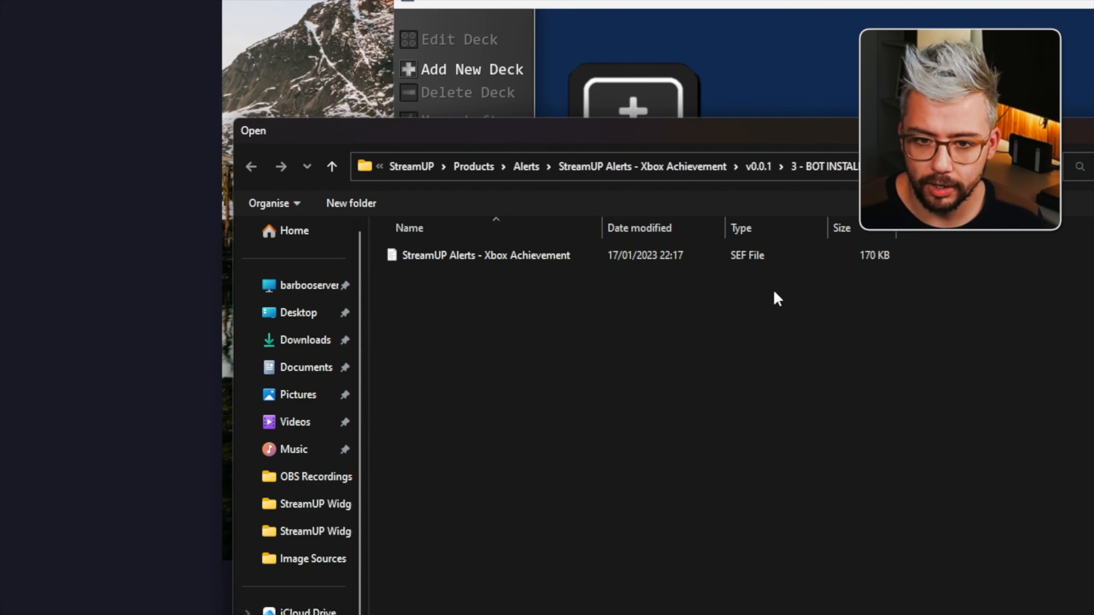
pyautogui.click(474, 166)
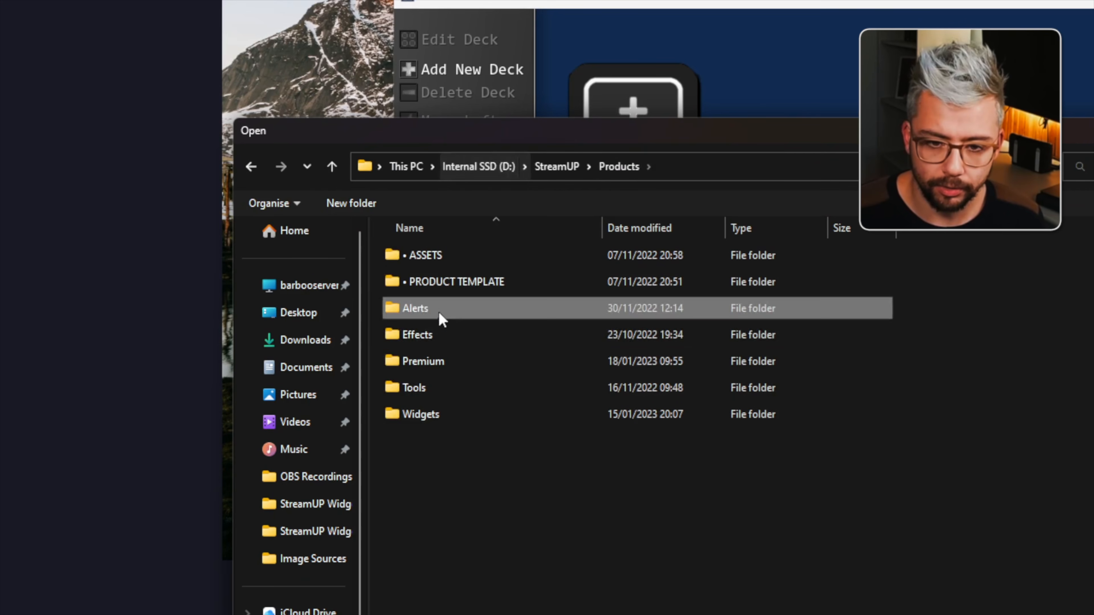
pyautogui.doubleClick(420, 341)
pyautogui.doubleClick(502, 254)
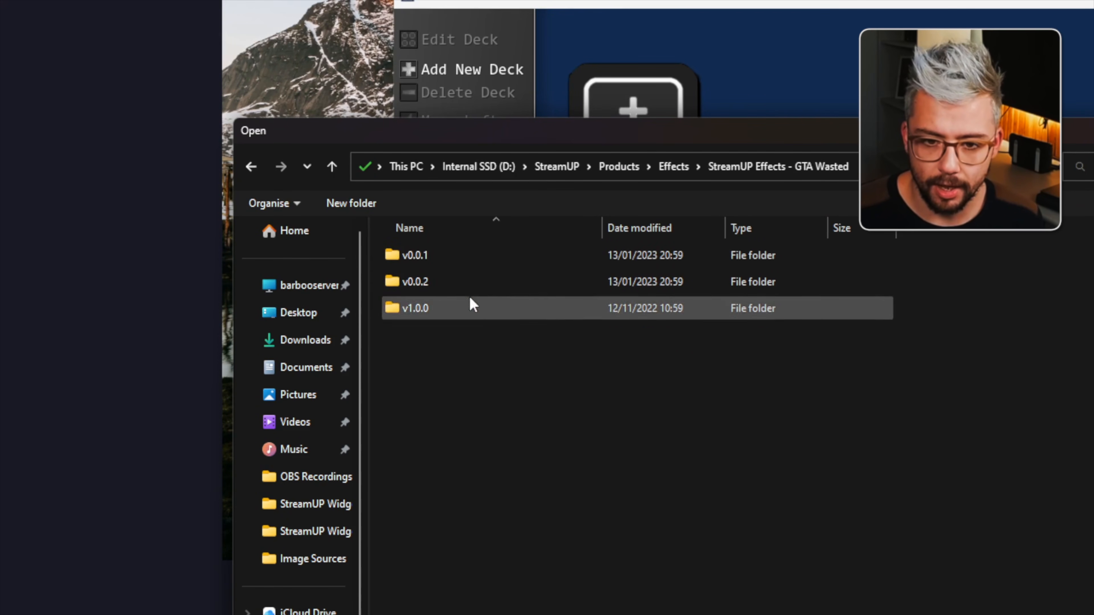
pyautogui.doubleClick(473, 305)
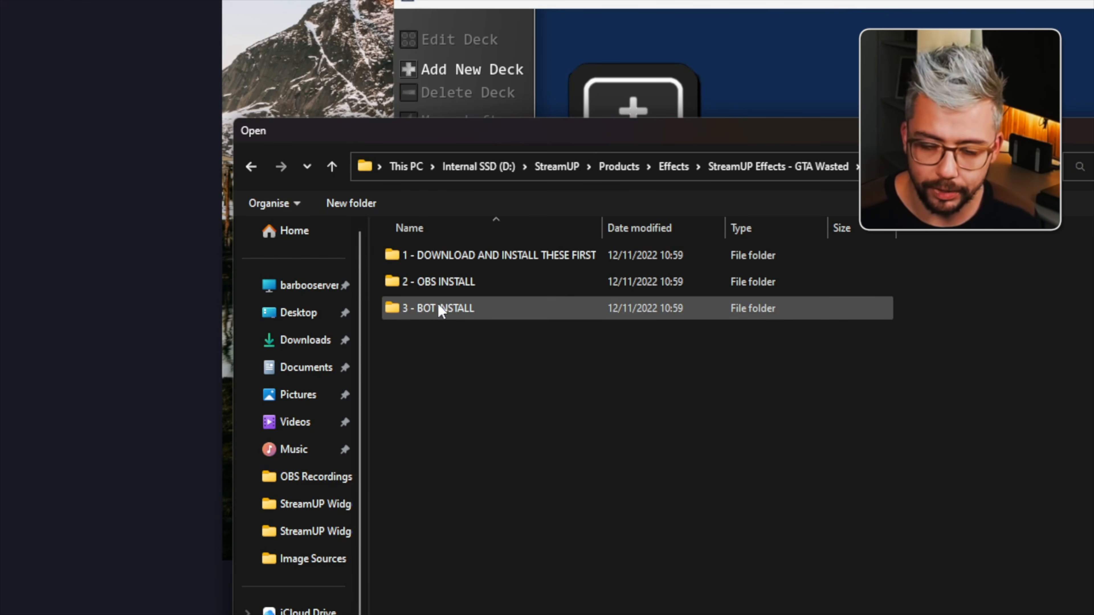
pyautogui.doubleClick(458, 309)
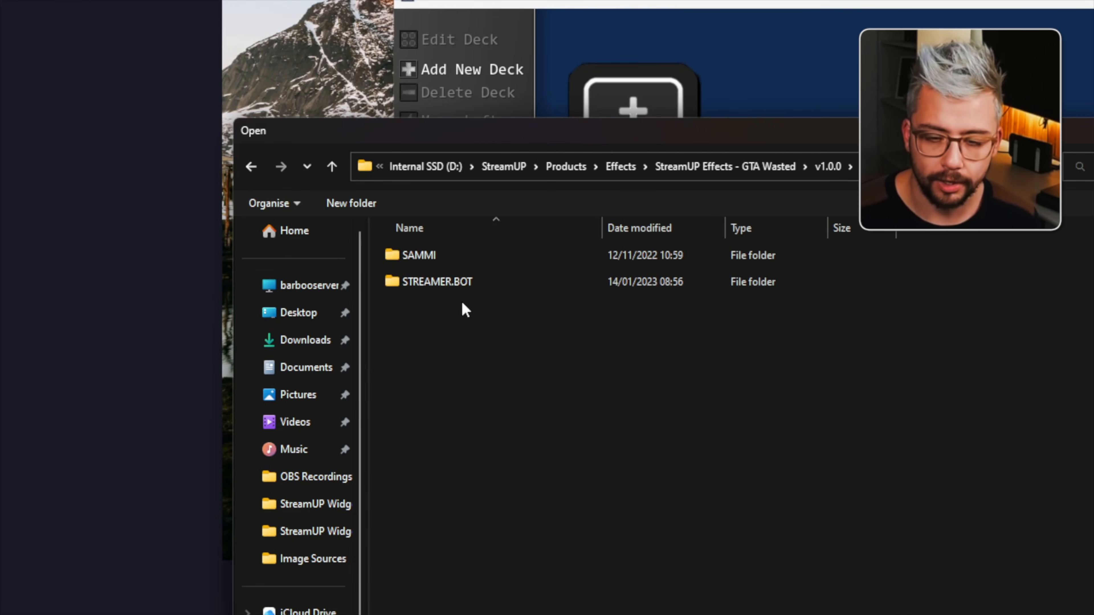
pyautogui.doubleClick(416, 255)
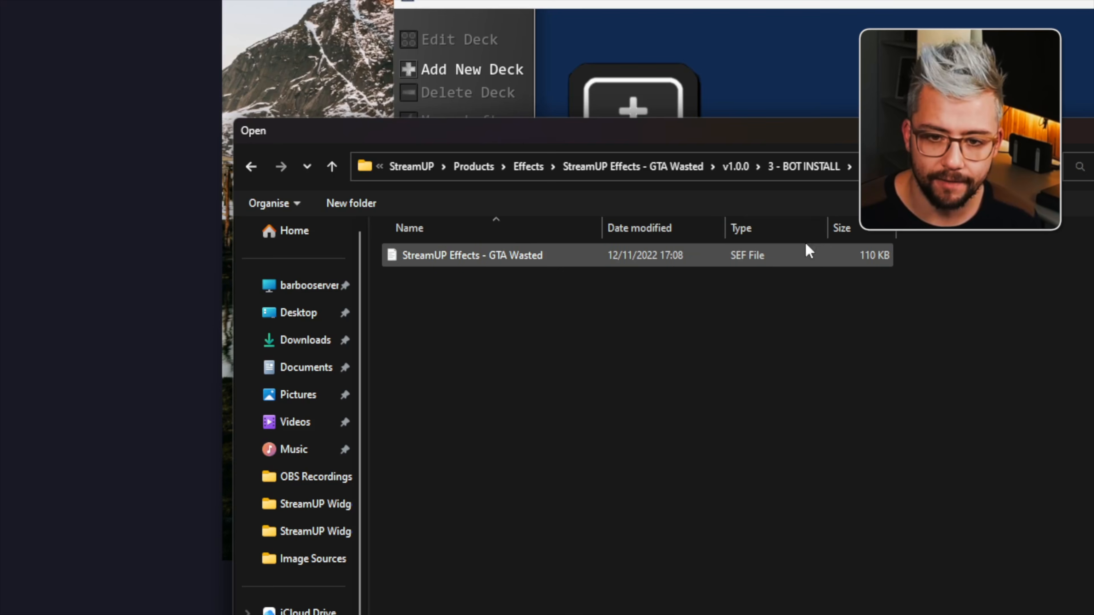
pyautogui.doubleClick(493, 256)
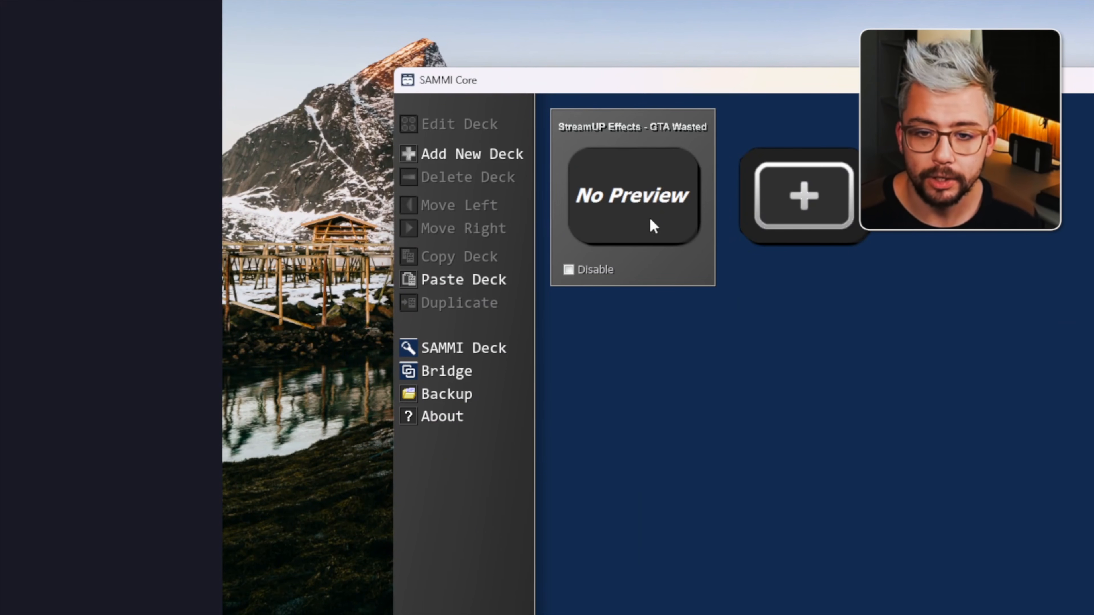
# In the StreamUP Effects - GTA Wasted deck, set the Main Button's Twitch Channel Points trigger to the Wasted! redemption and save it
pyautogui.click(636, 208)
pyautogui.doubleClick(636, 207)
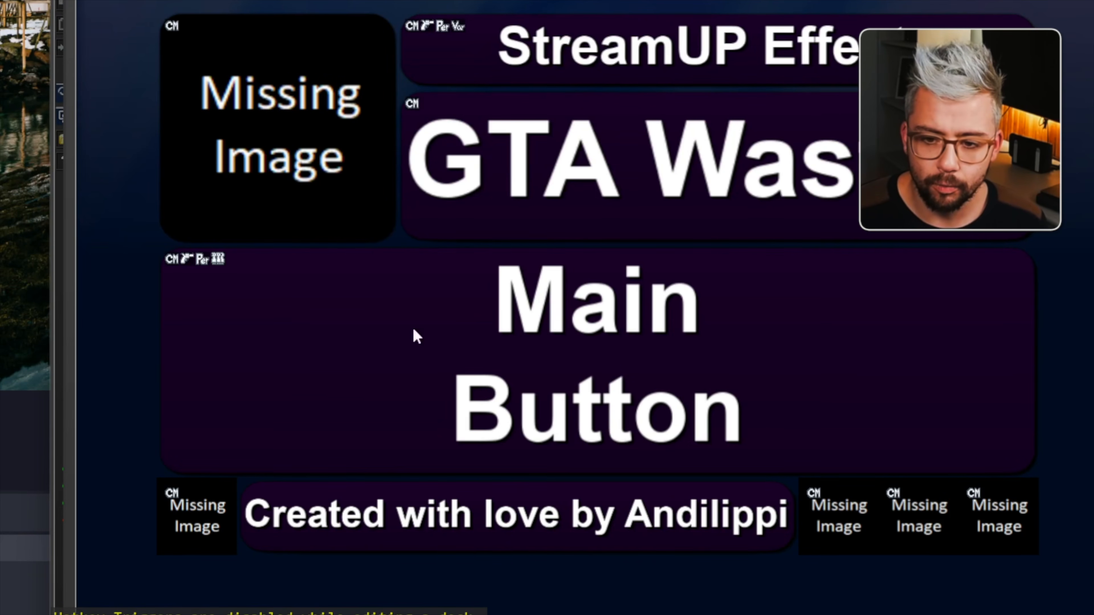
pyautogui.rightClick(504, 328)
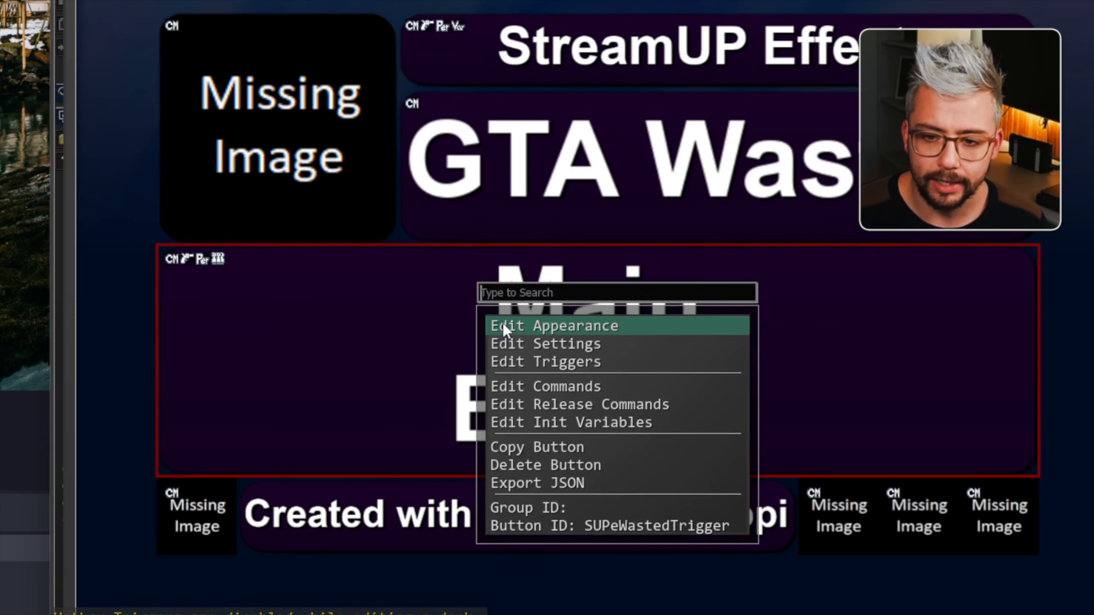
pyautogui.click(527, 367)
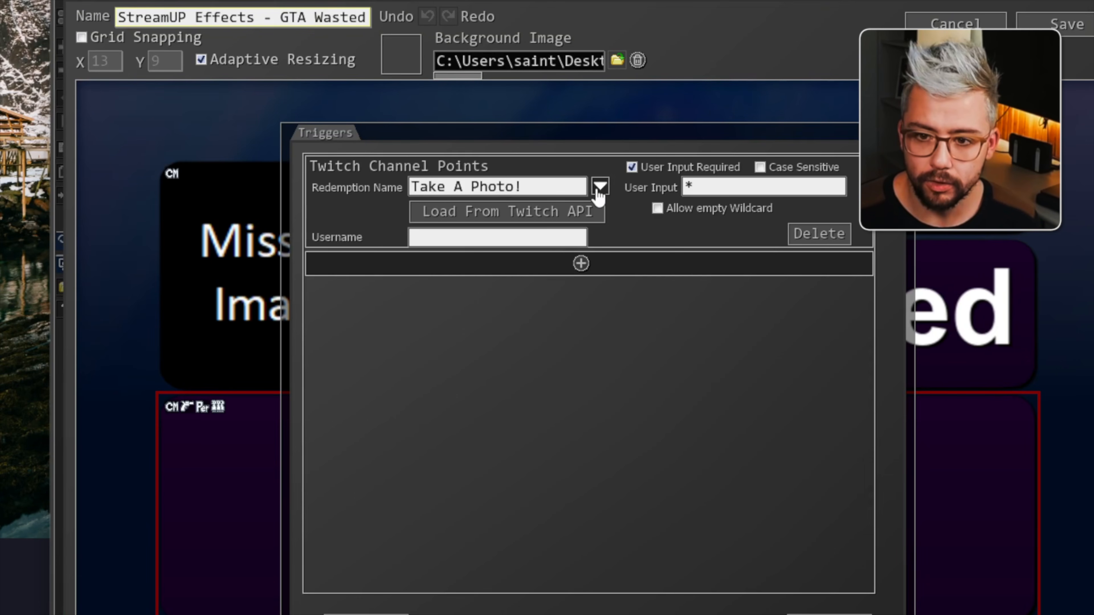
pyautogui.click(553, 213)
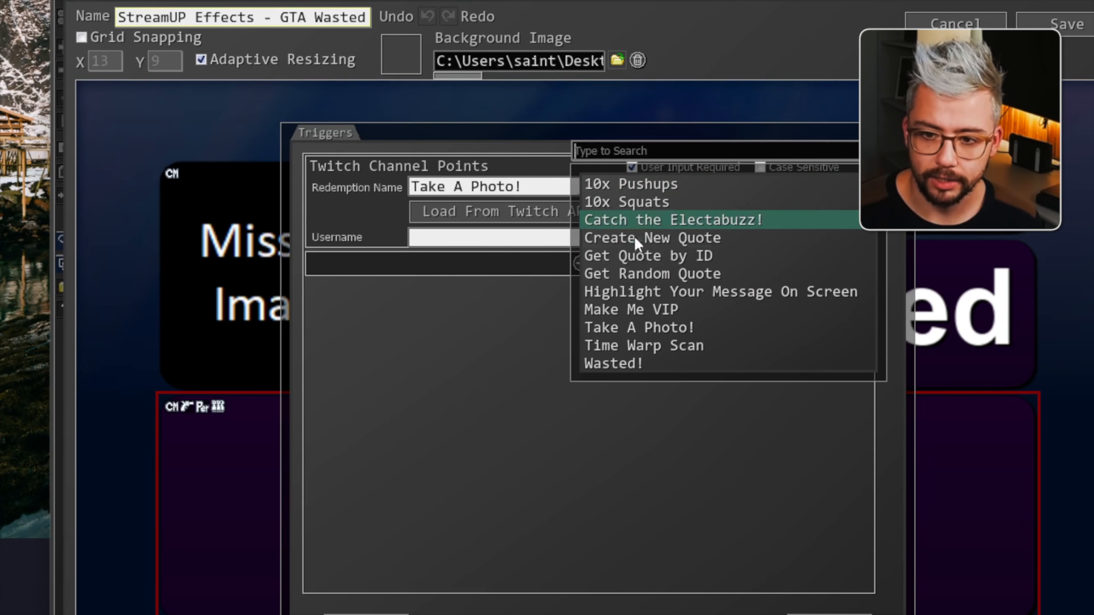
pyautogui.click(620, 364)
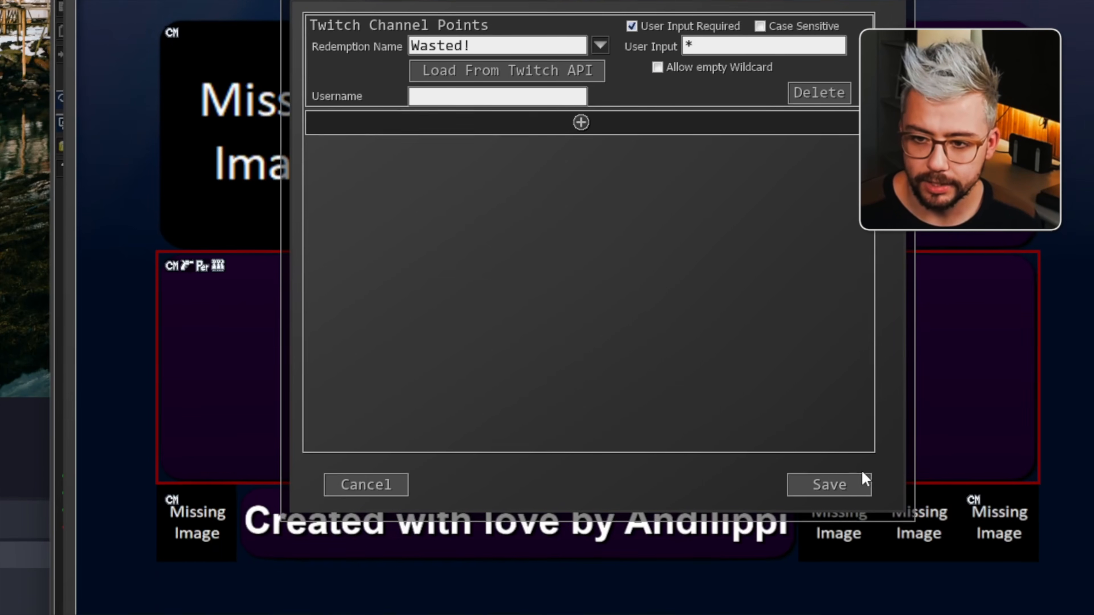
pyautogui.click(862, 475)
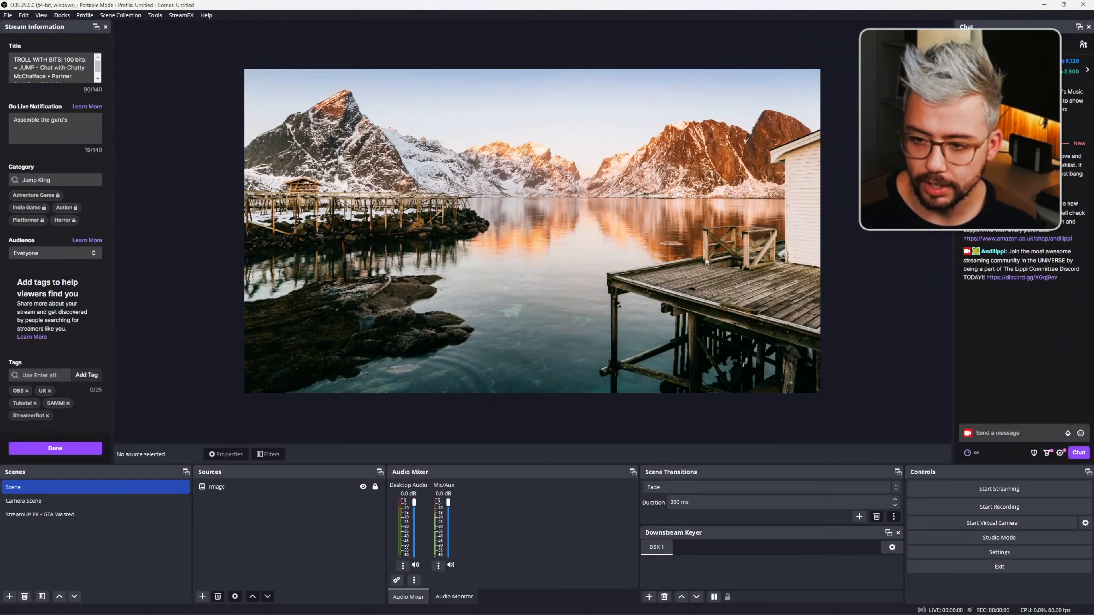
# Switch to OBS and redeem the Wasted! channel point reward from the chat's rewards list with a short "WASTED" message to the streamer
pyautogui.click(977, 455)
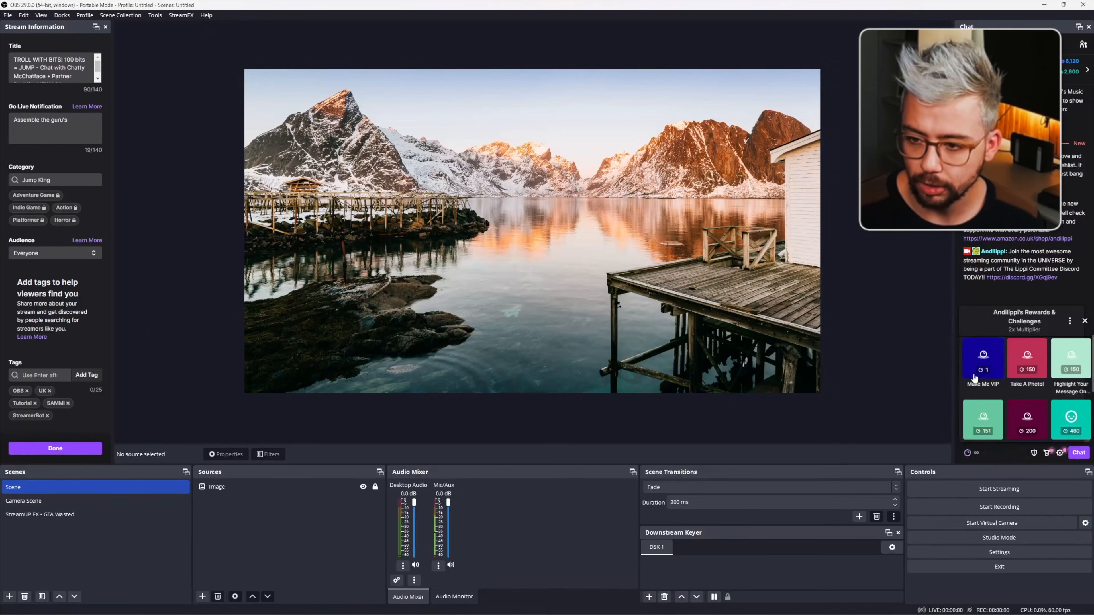
pyautogui.scroll(-1, 1021, 382)
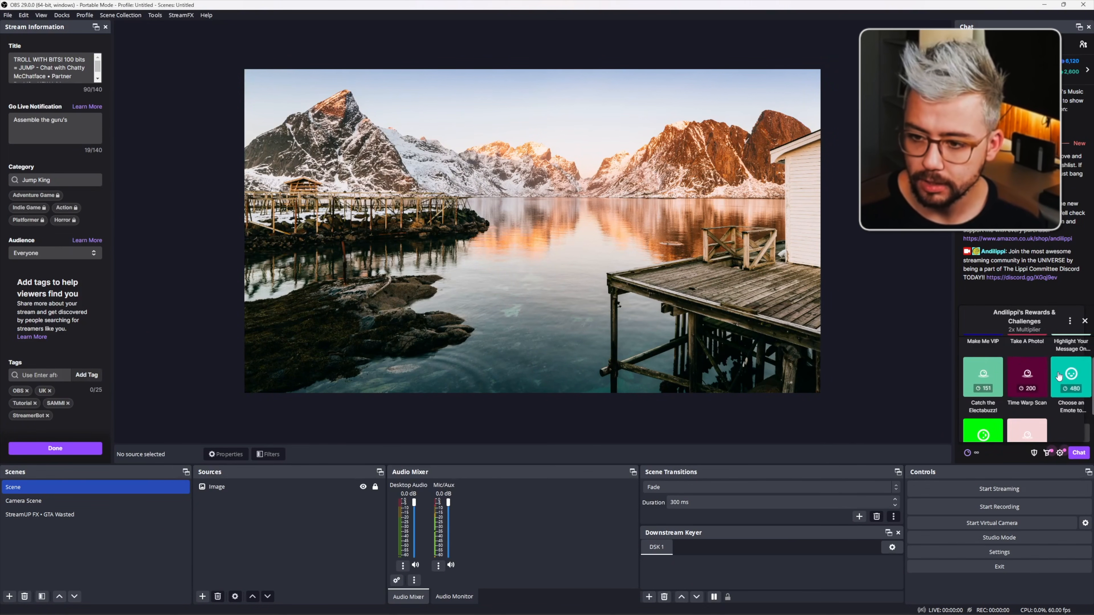
pyautogui.scroll(-1, 1057, 377)
pyautogui.click(1021, 393)
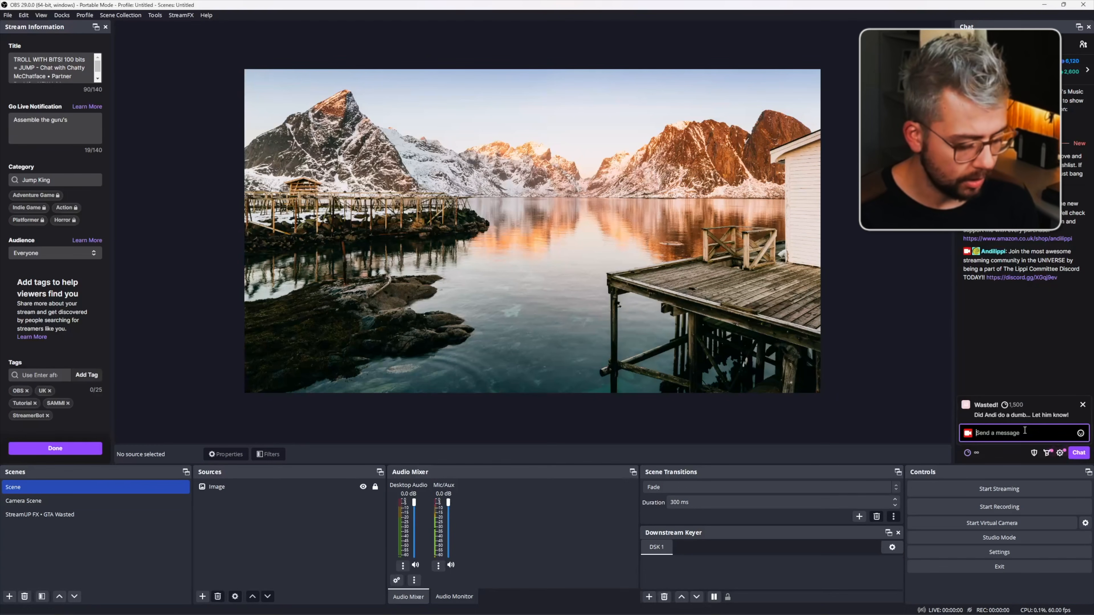
pyautogui.write('WASTED ANDI!')
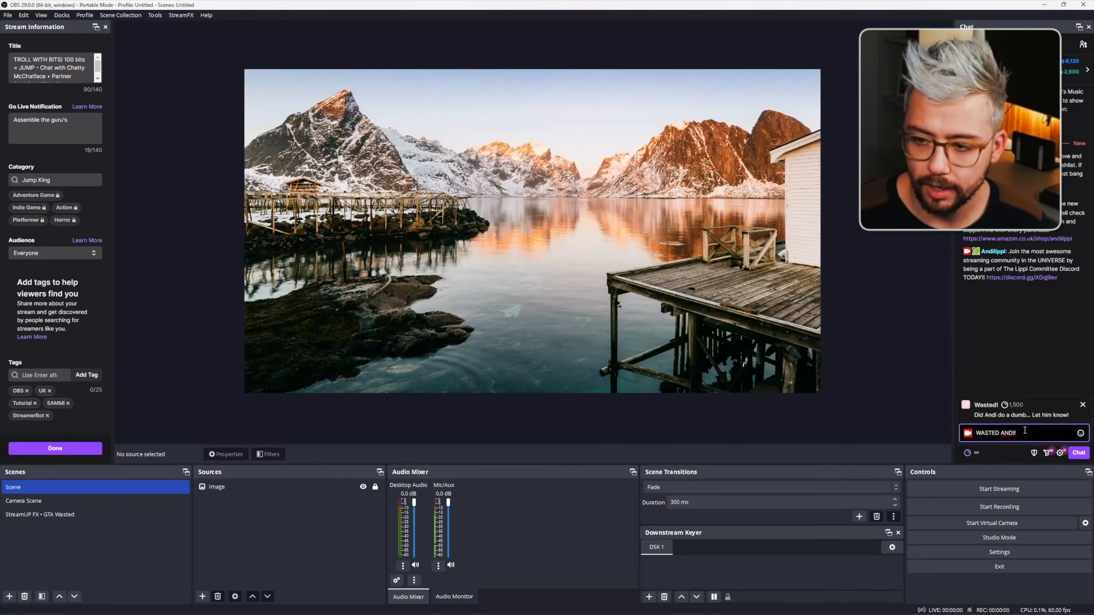
pyautogui.click(1081, 453)
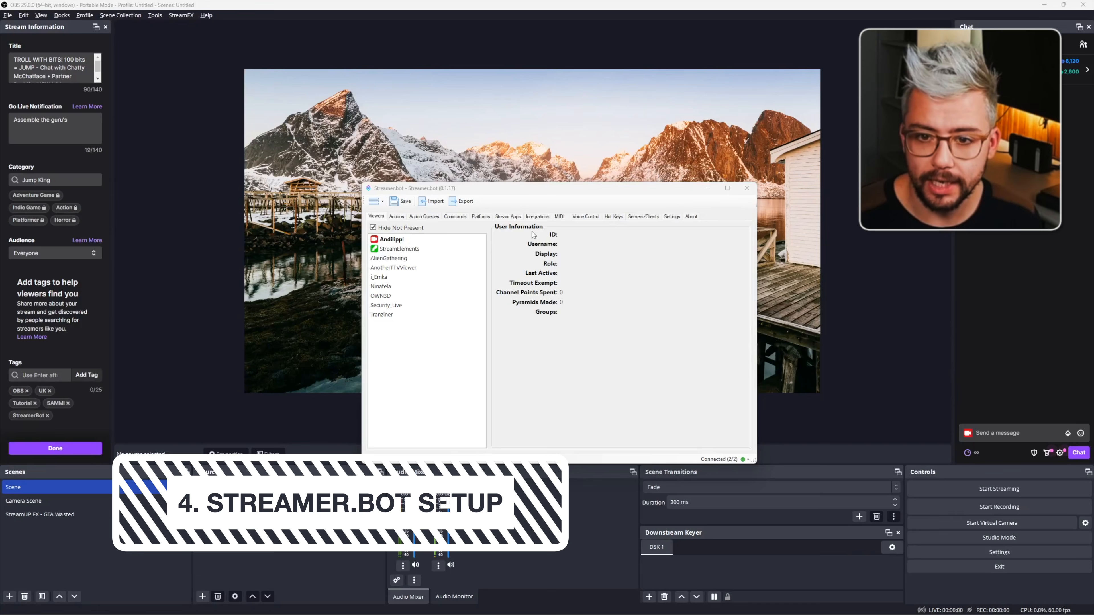
# In File Explorer, open the STREAMER.BOT folder inside the effect's v1.0.0 "3 - BOT INSTALL" folder
pyautogui.moveTo(519, 188); pyautogui.dragTo(479, 184)
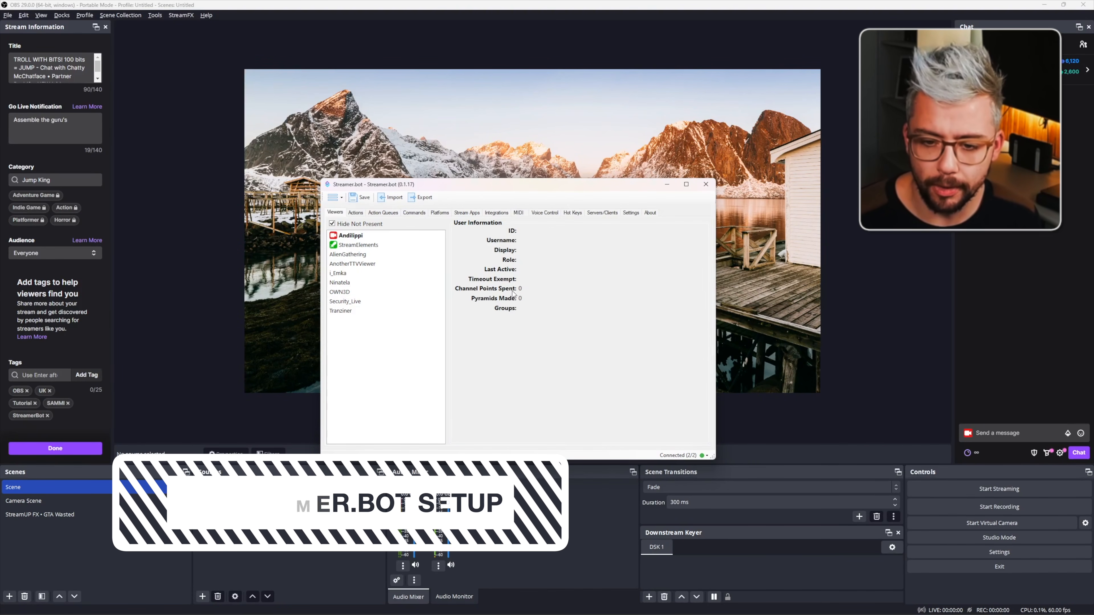
pyautogui.moveTo(556, 605)
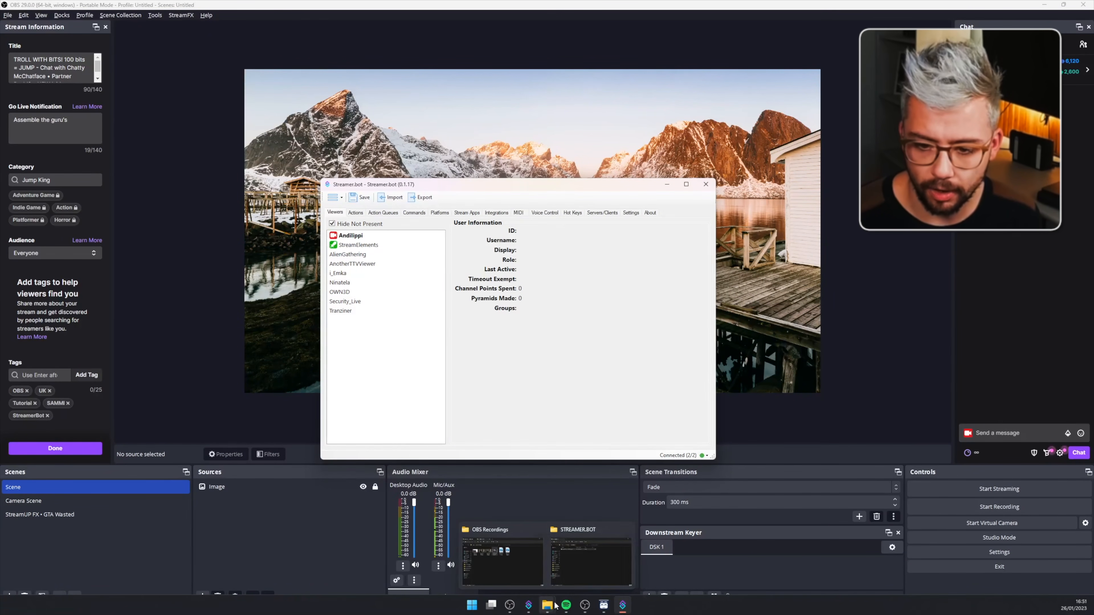
pyautogui.click(591, 560)
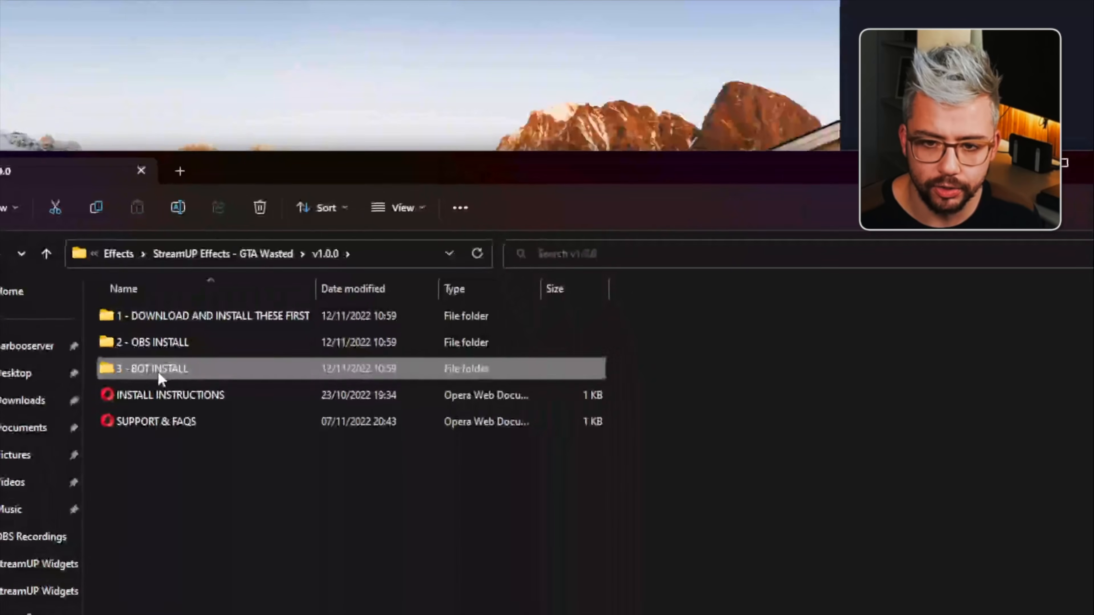
pyautogui.doubleClick(477, 255)
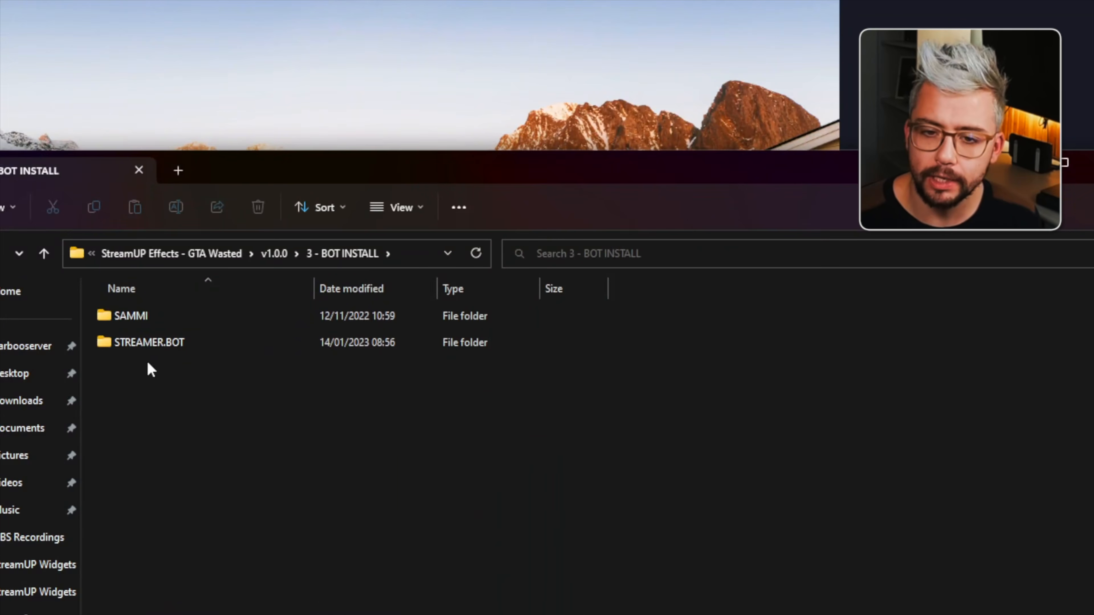
pyautogui.doubleClick(158, 342)
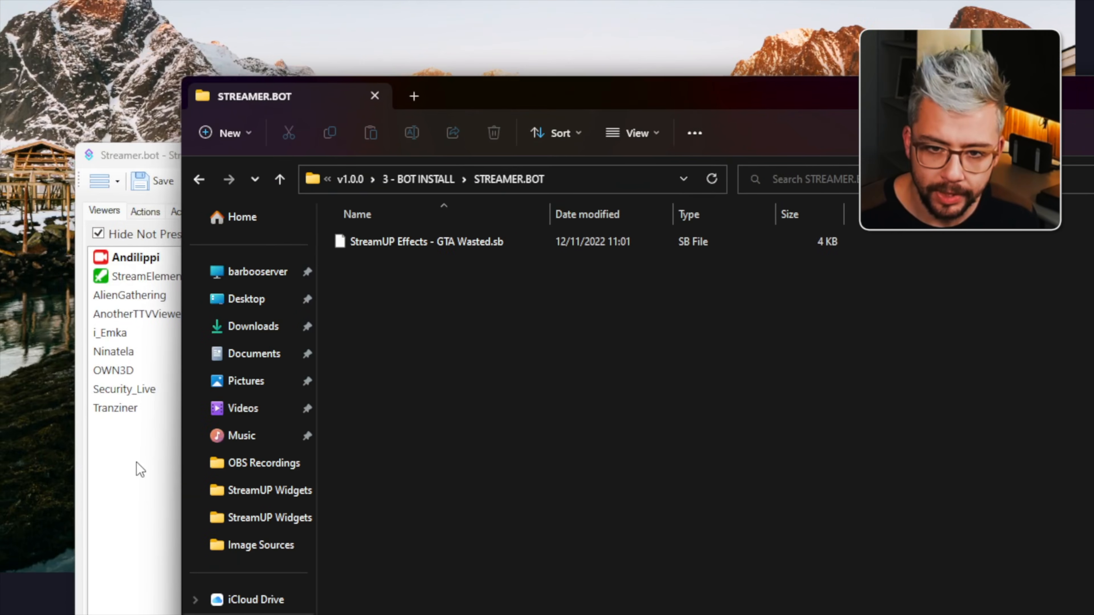
# Start an import in Streamer.bot and load "StreamUP Effects - GTA Wasted.sb" from the folder as the import string
pyautogui.click(137, 465)
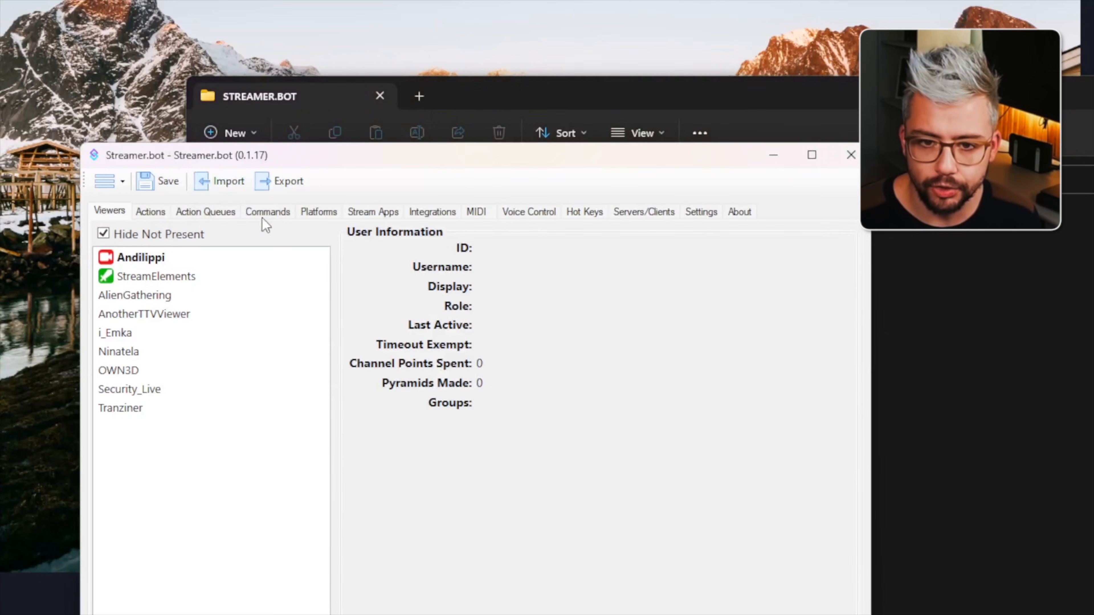
pyautogui.click(215, 181)
pyautogui.click(969, 269)
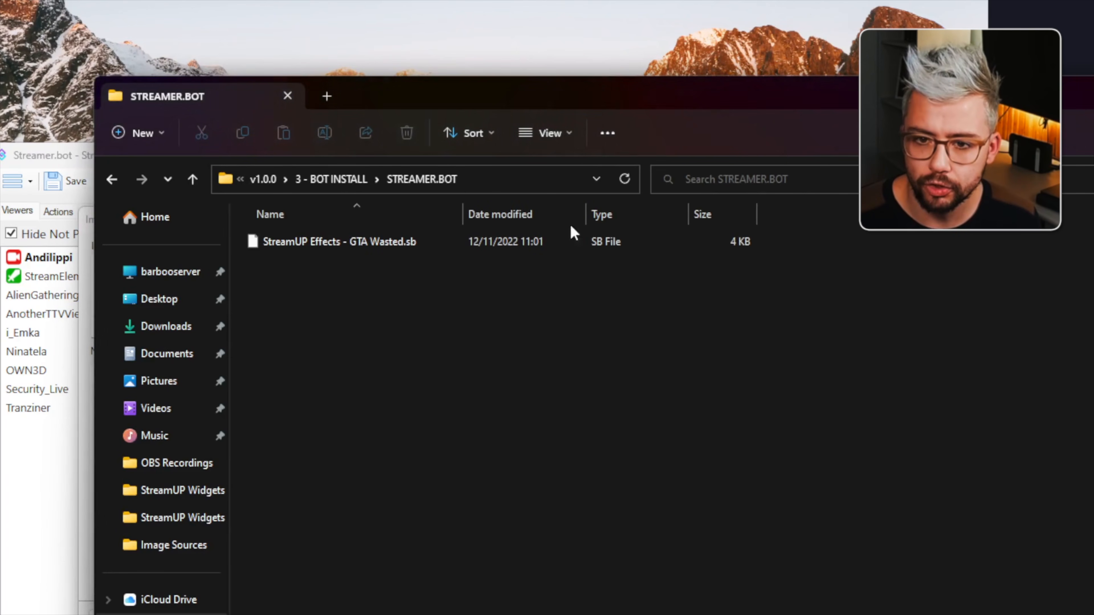
pyautogui.moveTo(419, 131); pyautogui.dragTo(603, 146)
pyautogui.moveTo(476, 293); pyautogui.dragTo(158, 337)
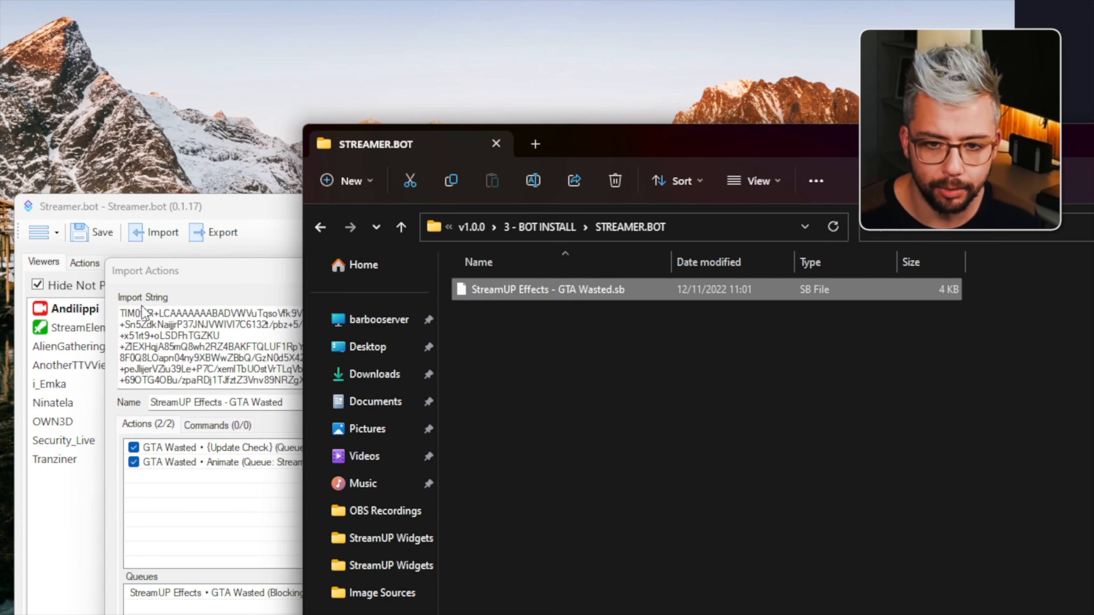
pyautogui.click(151, 335)
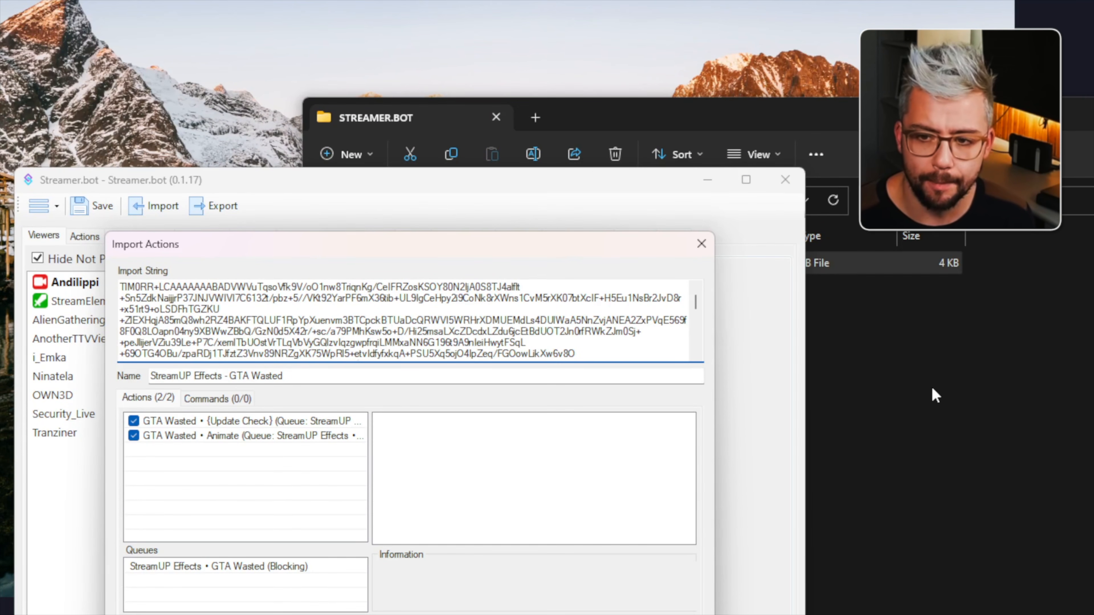
# Open "StreamUP Effects - GTA Wasted.sb" in Notepad just once and copy its entire text
pyautogui.click(932, 394)
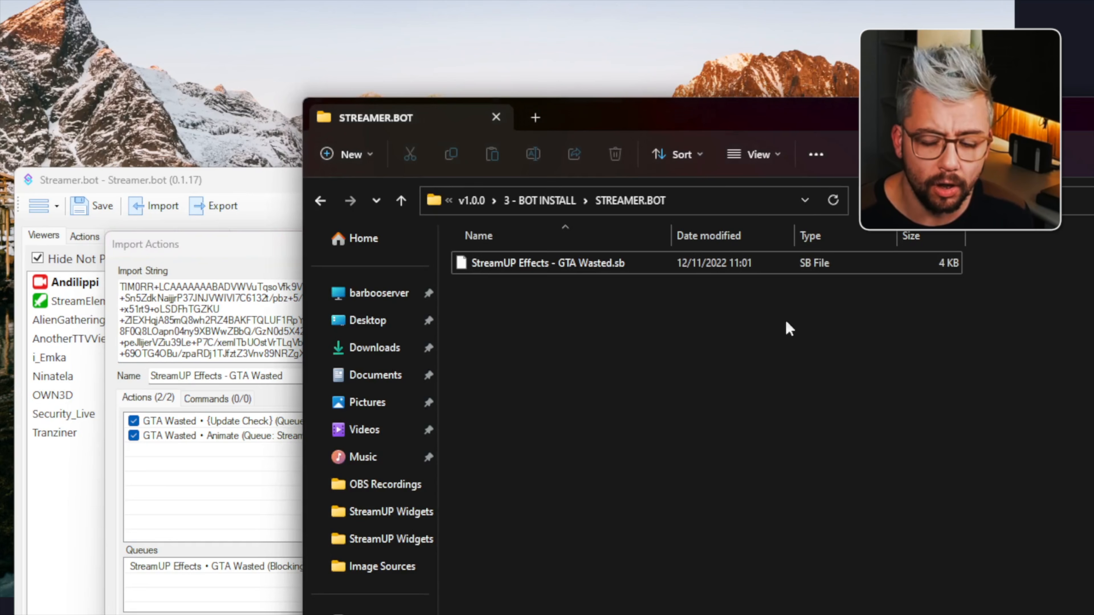
pyautogui.doubleClick(521, 270)
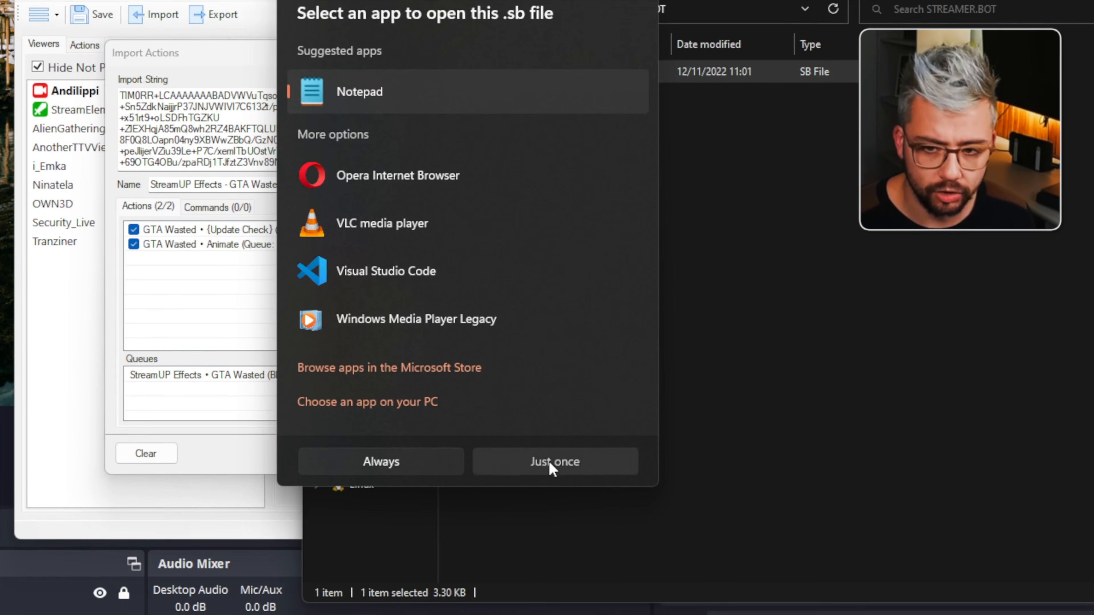
pyautogui.click(562, 614)
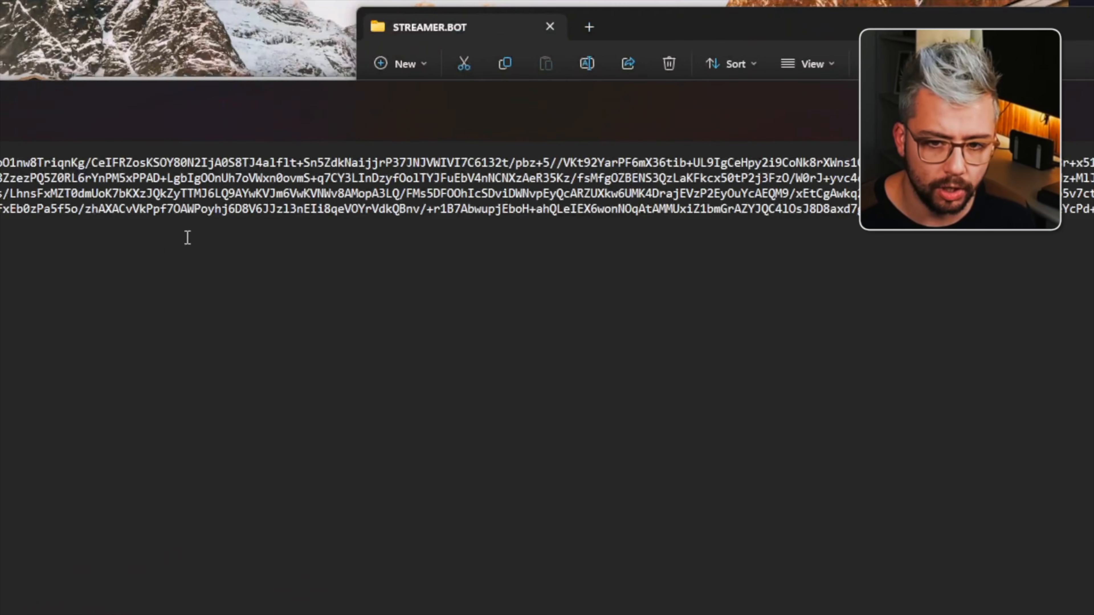
pyautogui.moveTo(400, 211); pyautogui.dragTo(139, 178)
pyautogui.hotkey('ctrl', 'a')
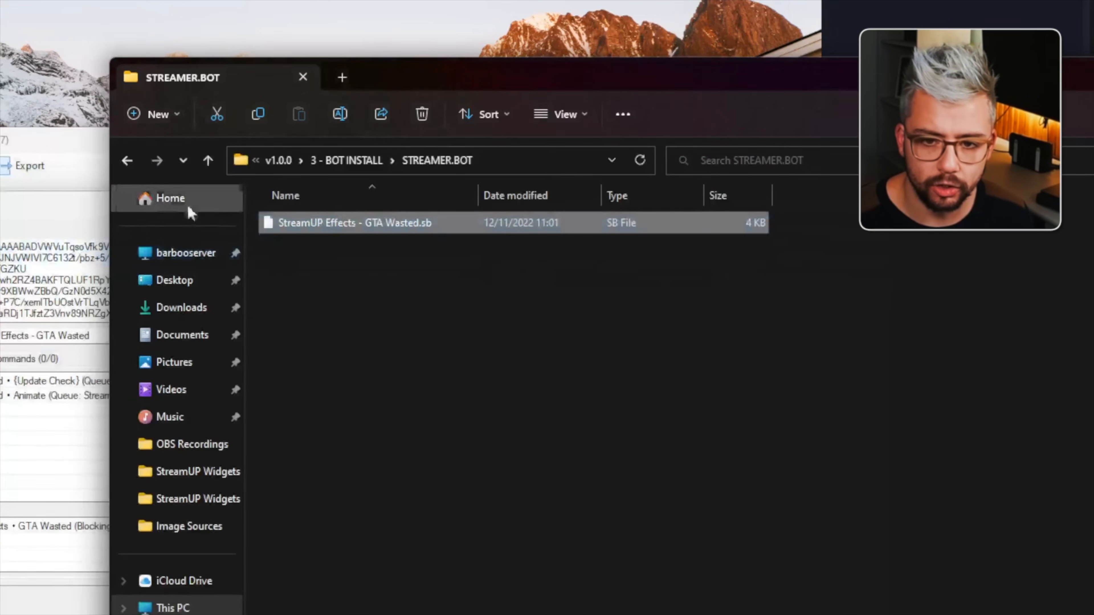
# Replace the import string in Streamer.bot with the copied text and import the GTA Wasted actions
pyautogui.click(134, 280)
pyautogui.hotkey('ctrl', 'a')
pyautogui.hotkey('ctrl', 'v')
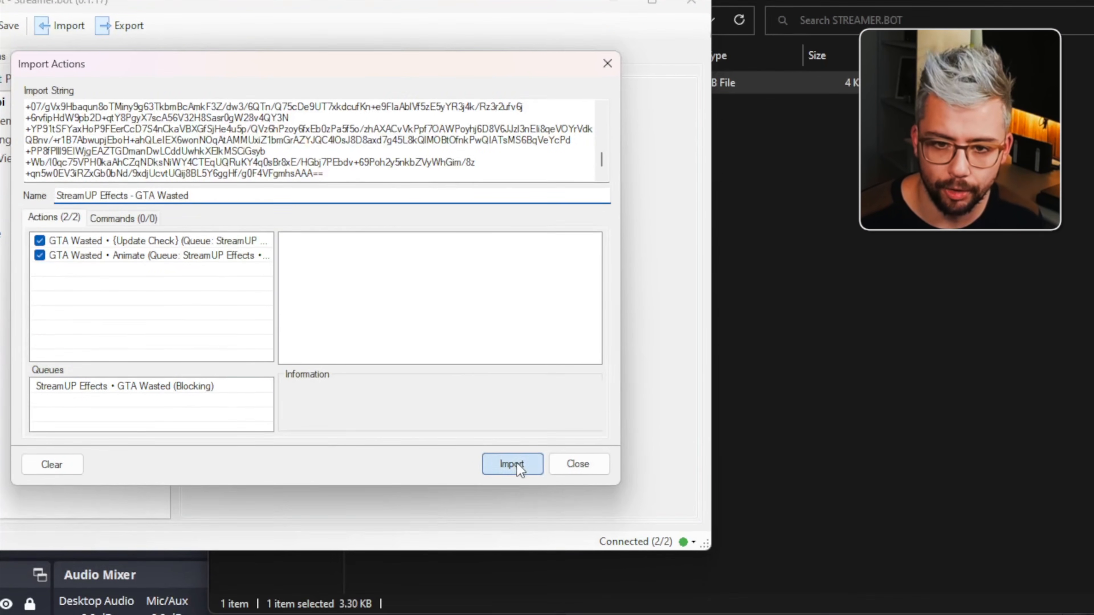
pyautogui.click(512, 604)
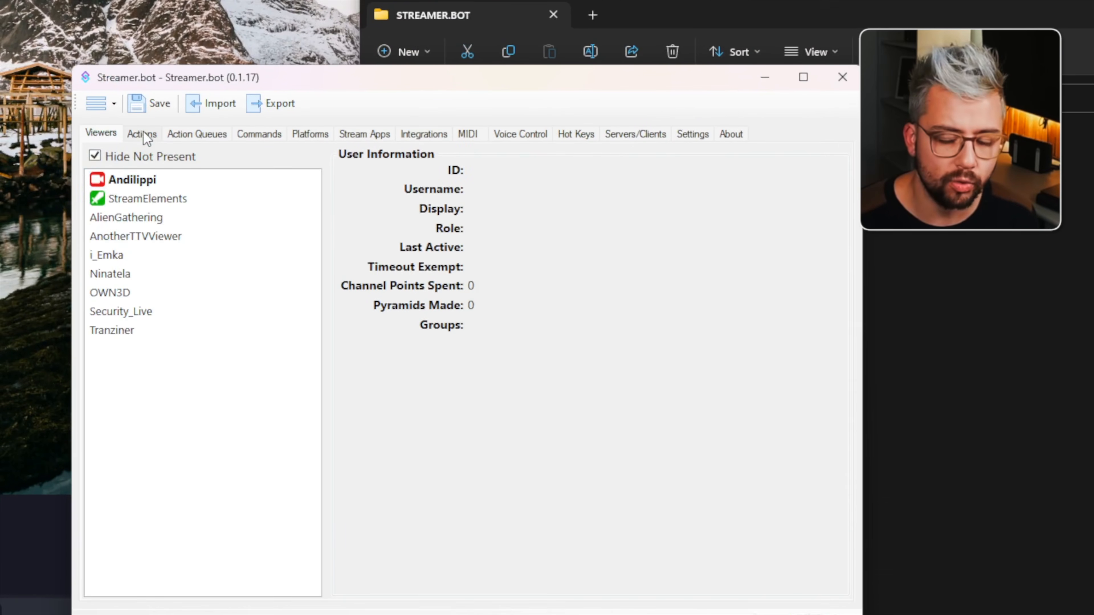
# Check the imported GTA Wasted actions, then assign GTA Wasted • Animate to the Wasted! Twitch channel point reward
pyautogui.click(144, 133)
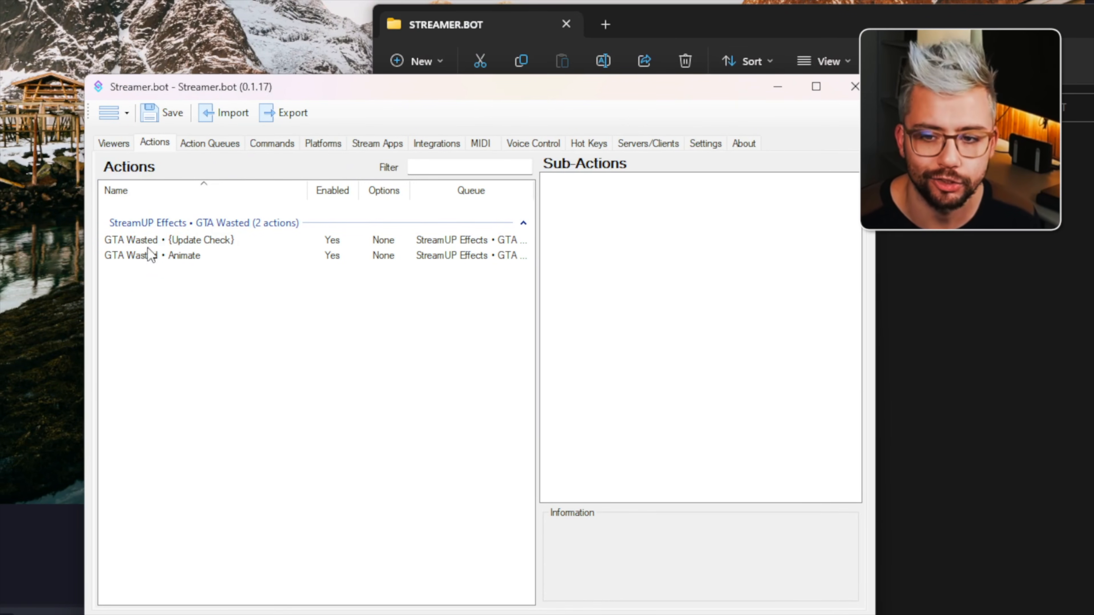
pyautogui.click(146, 255)
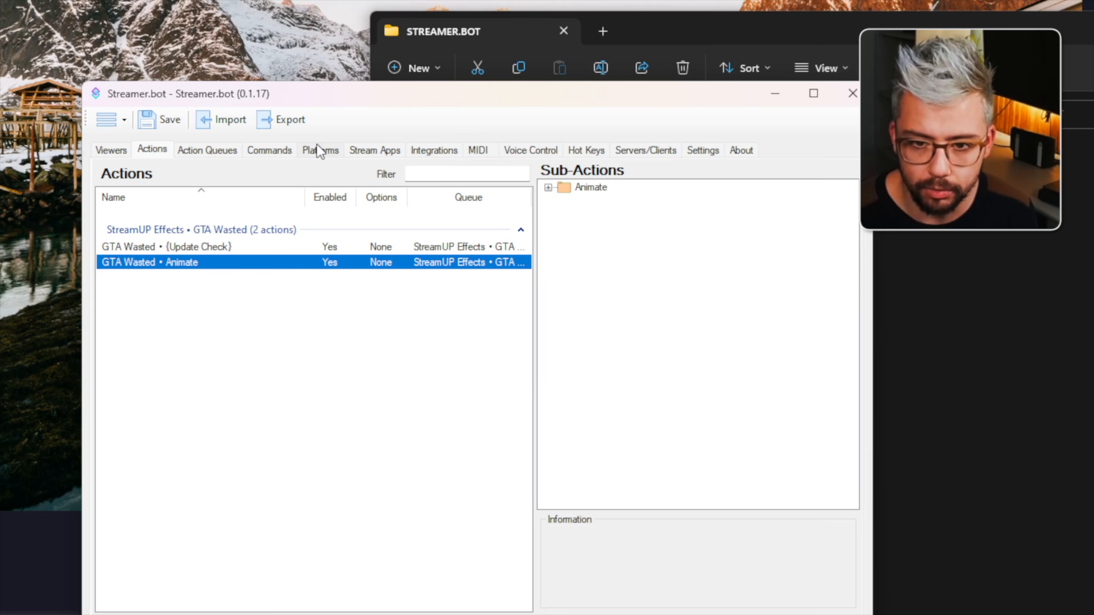
pyautogui.click(327, 151)
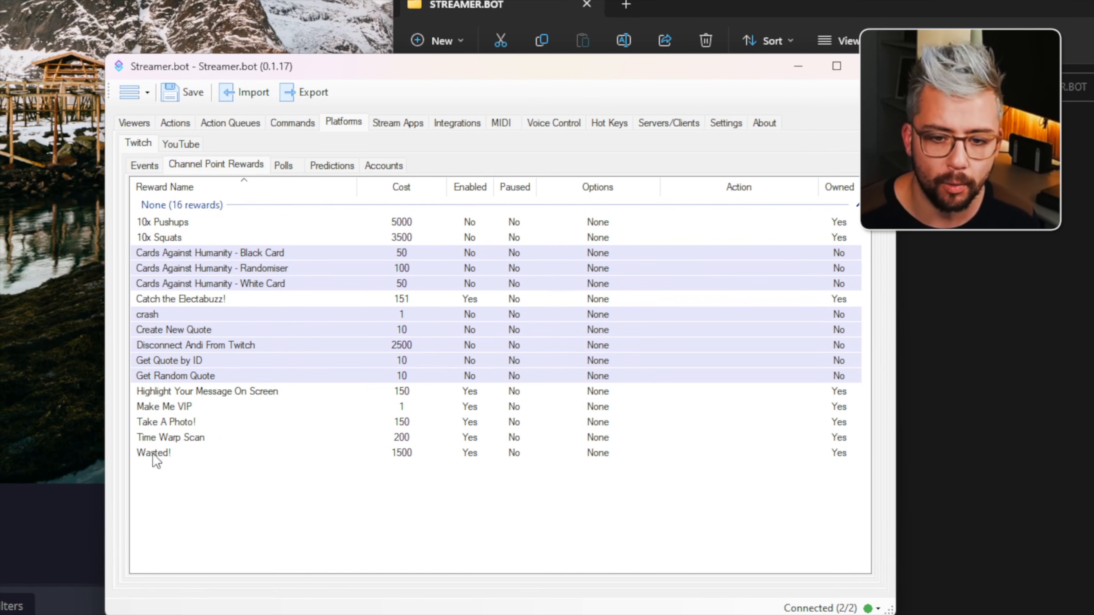
pyautogui.doubleClick(186, 452)
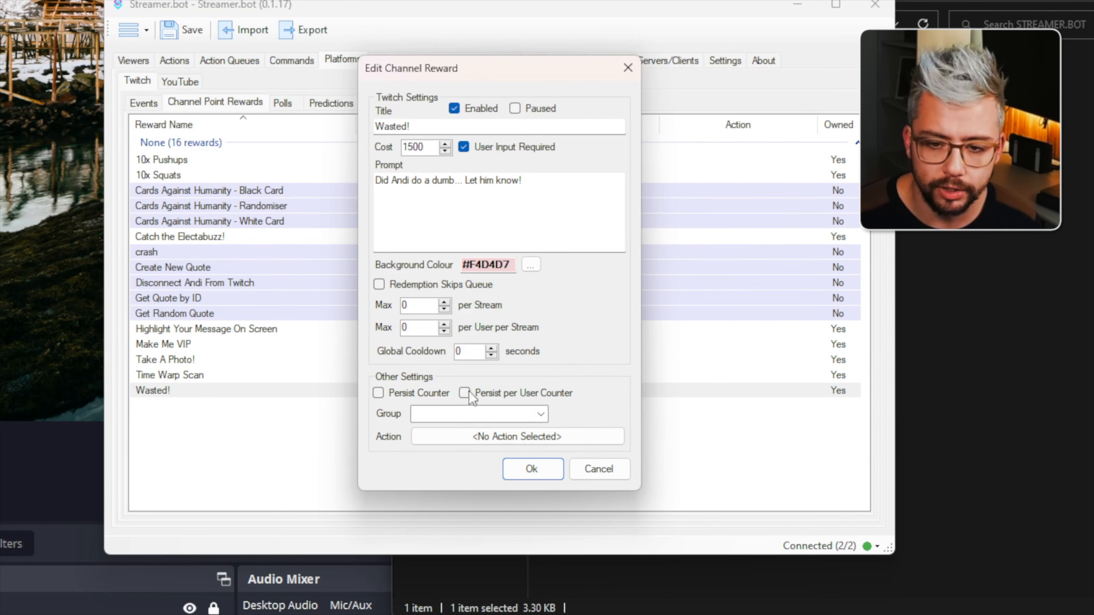
pyautogui.click(458, 439)
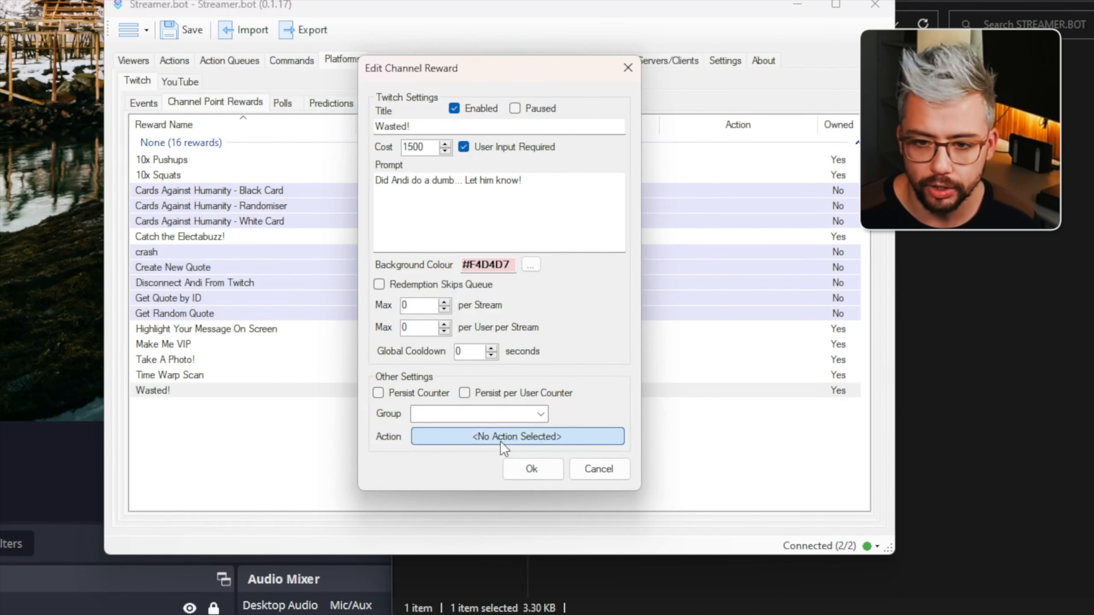
pyautogui.doubleClick(379, 180)
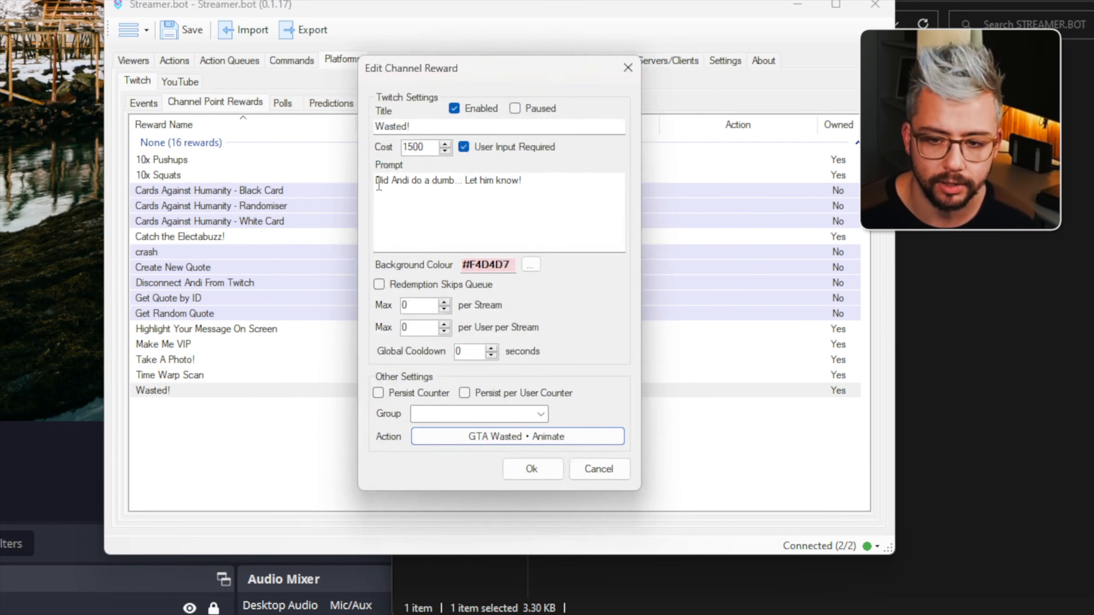
pyautogui.click(534, 456)
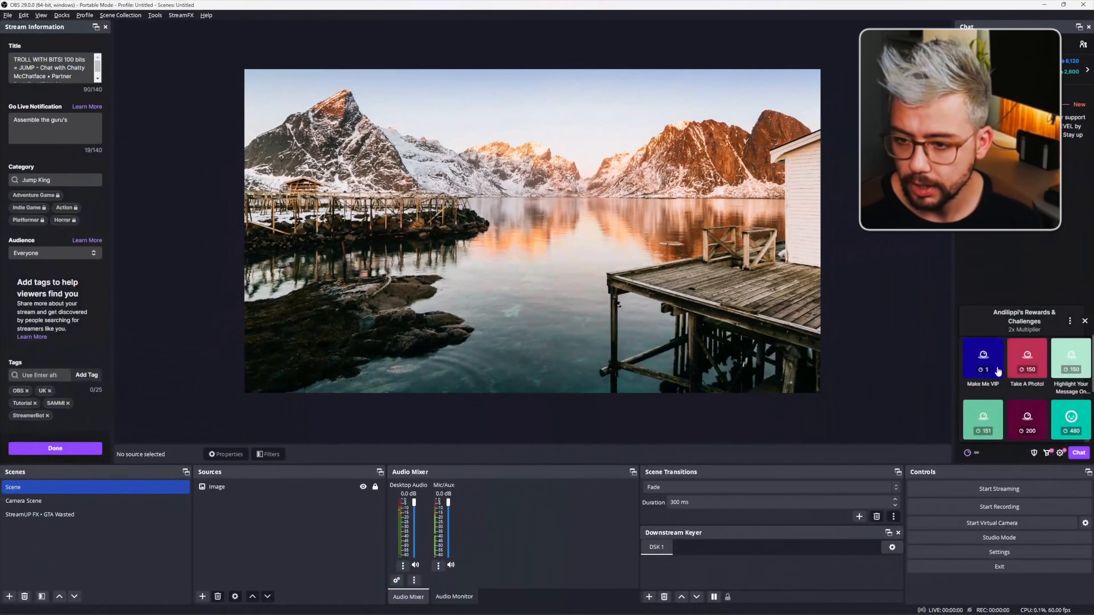
# In the OBS chat, redeem the Wasted! channel point reward with the message "Test wasted"
pyautogui.scroll(-2, 997, 372)
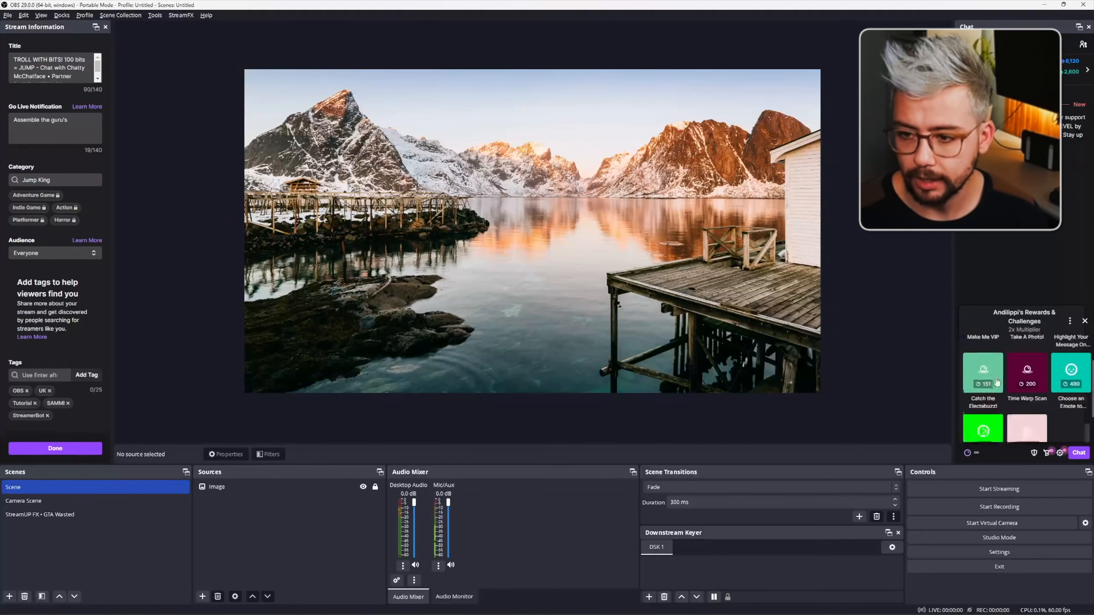
pyautogui.click(984, 378)
pyautogui.write('Test ')
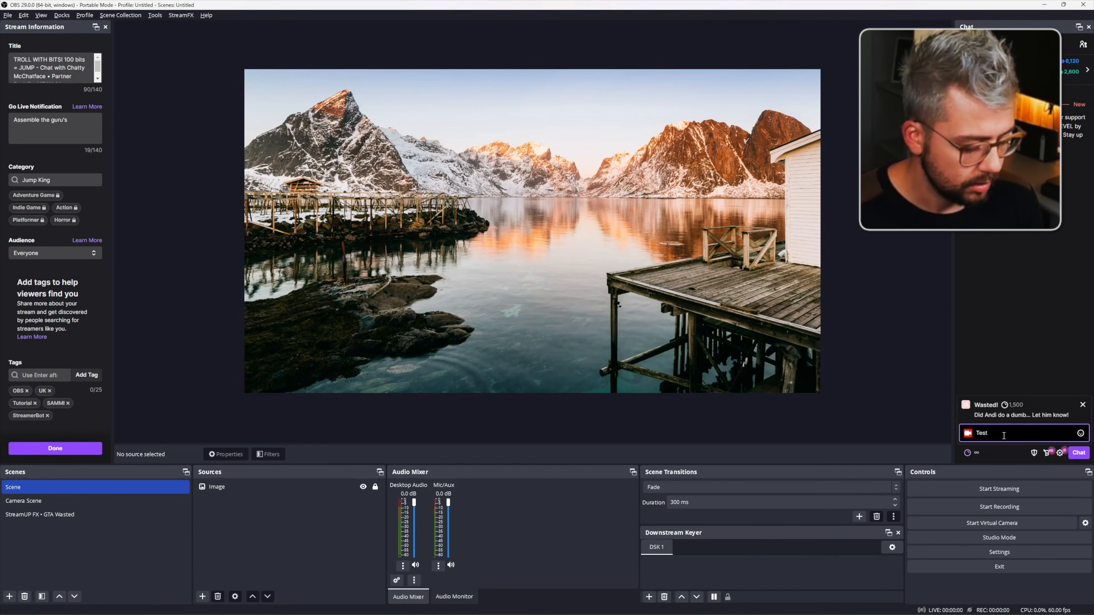
pyautogui.write('wasted')
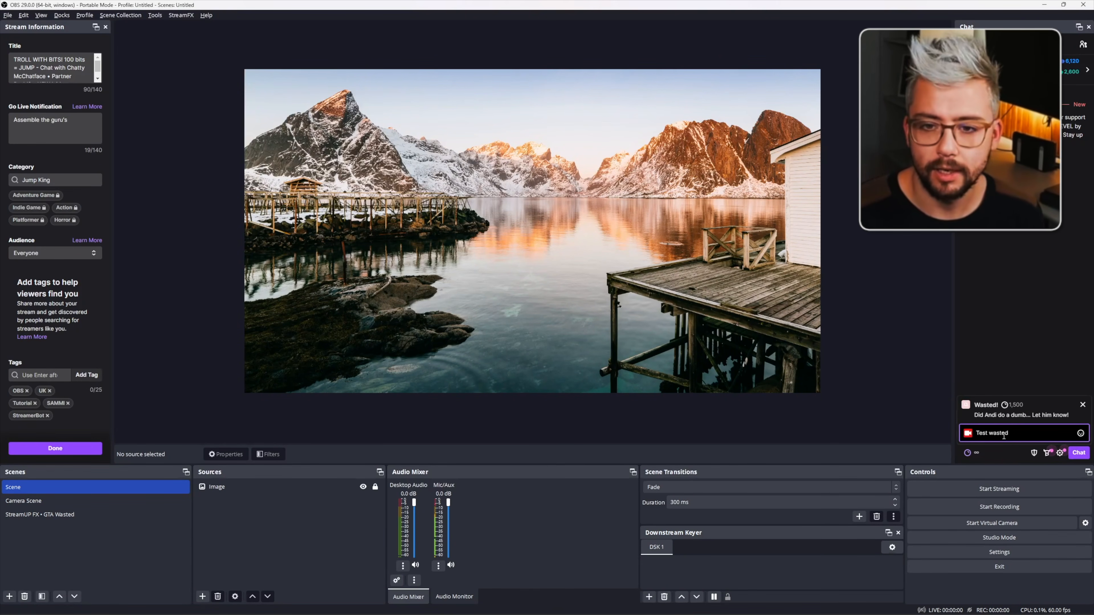
pyautogui.press('Return')
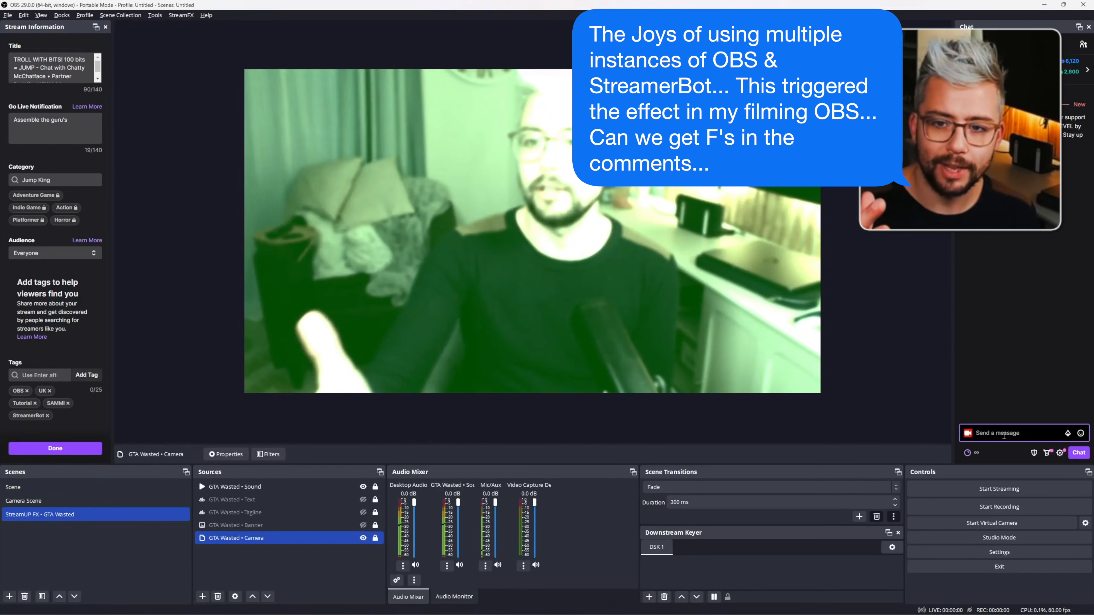